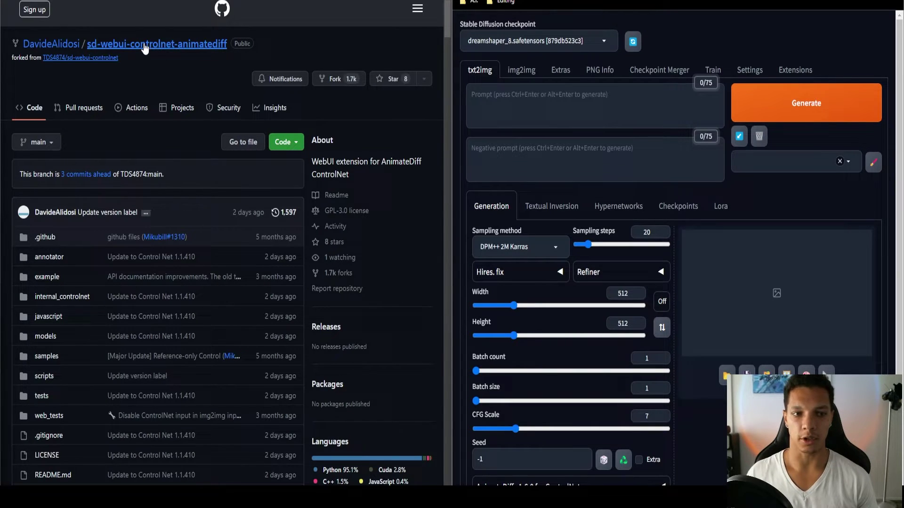
# Step: Copy the extension's GitHub HTTPS clone URL and install it through Extensions > Install from URL
pyautogui.click(292, 145)
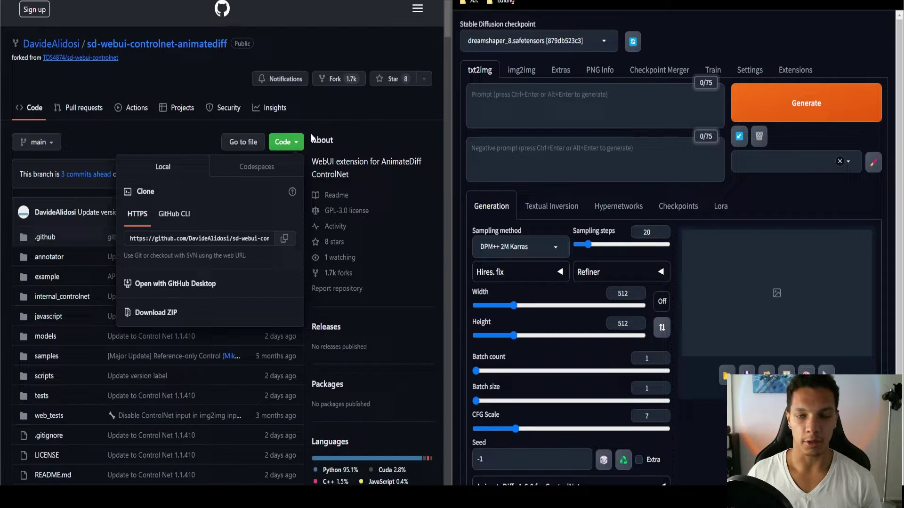
pyautogui.click(286, 239)
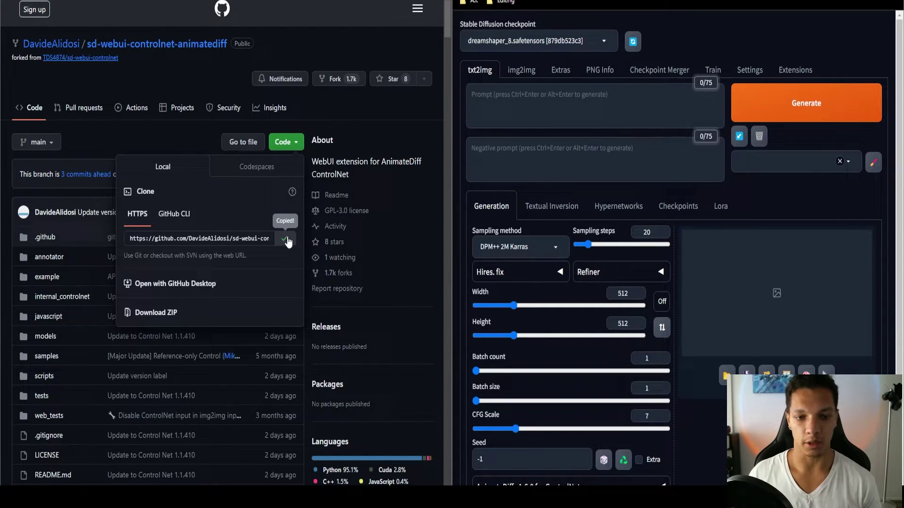
pyautogui.click(787, 70)
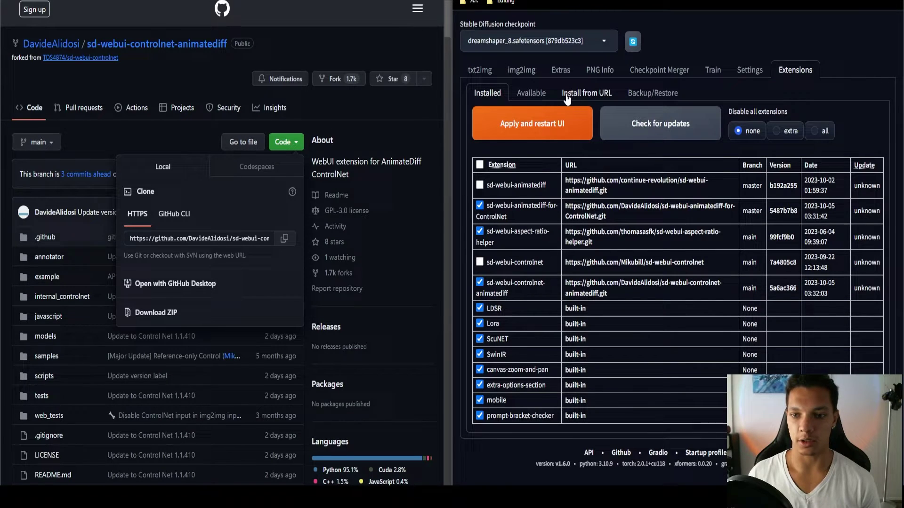
pyautogui.click(576, 96)
pyautogui.click(538, 126)
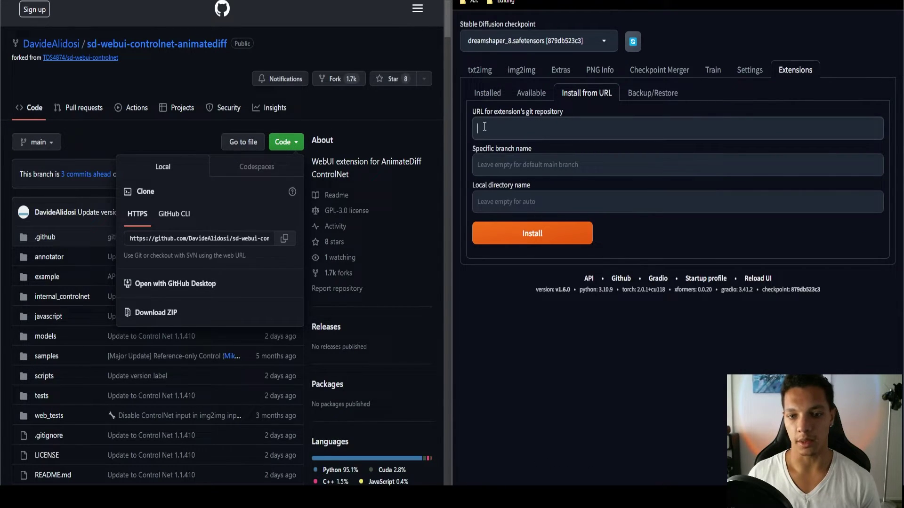
pyautogui.hotkey('ctrl', 'v')
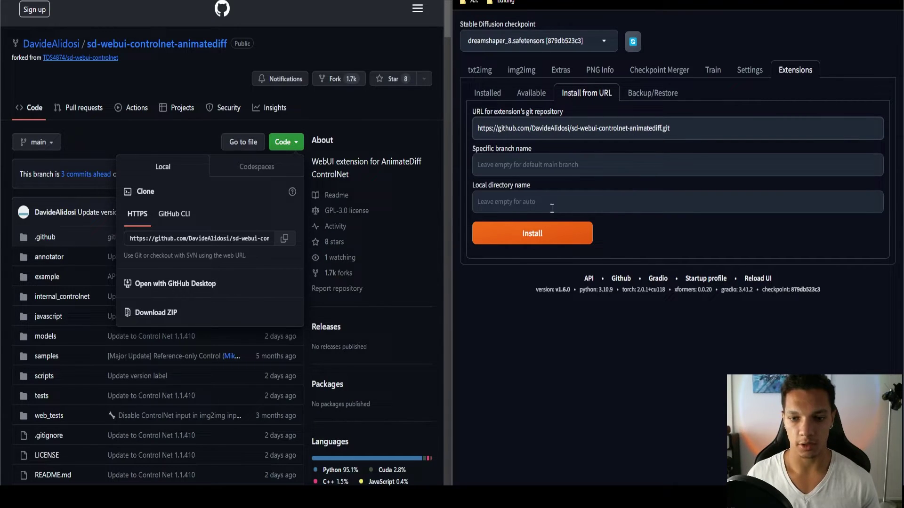
pyautogui.click(550, 230)
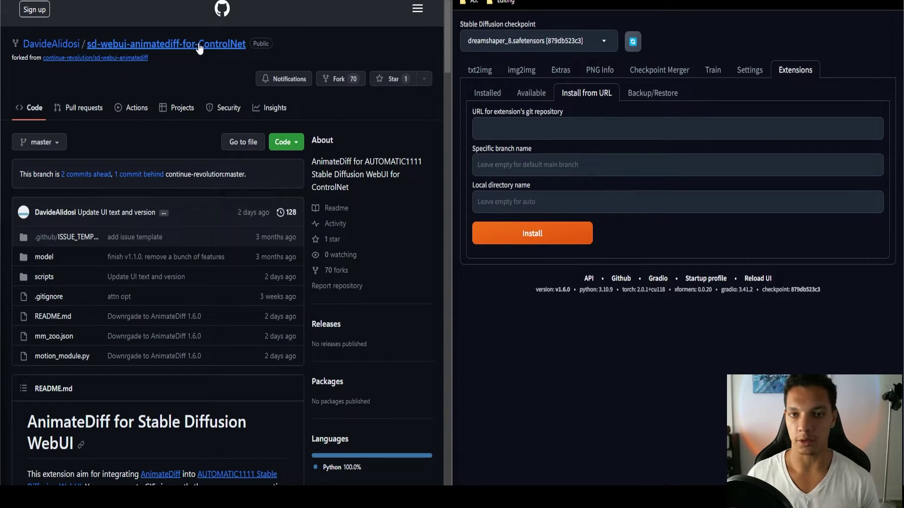
# Step: Copy the sd-webui-animatediff-for-ControlNet clone URL into the Install from URL address field
pyautogui.click(294, 143)
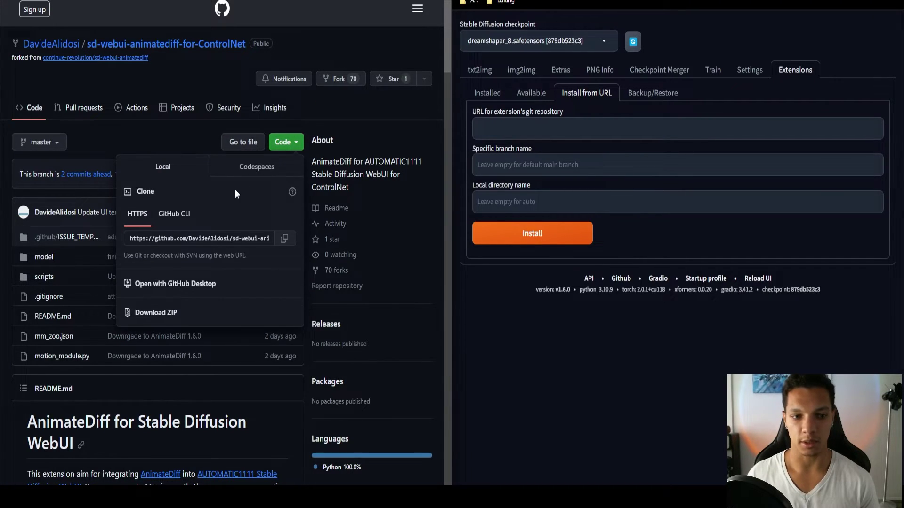
pyautogui.click(288, 240)
pyautogui.click(498, 130)
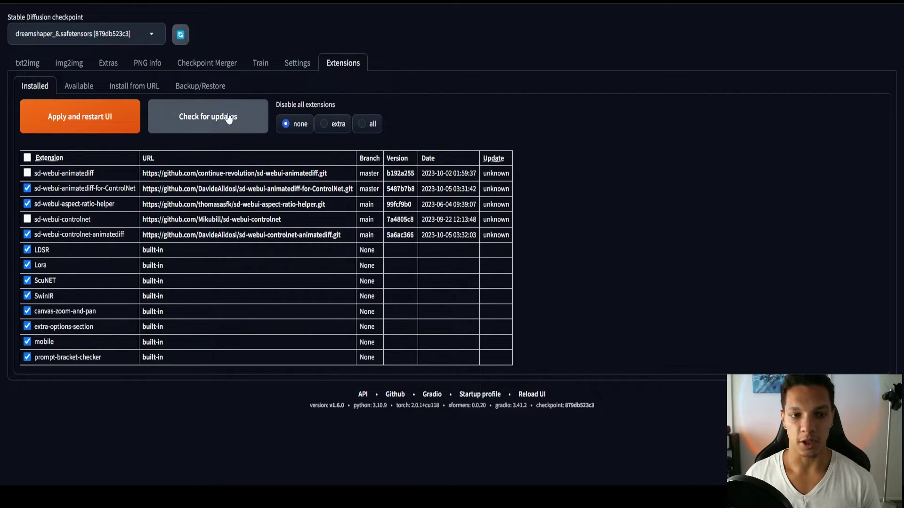
# Step: Apply the extensions and restart the UI, then move the console window and minimize it
pyautogui.click(79, 122)
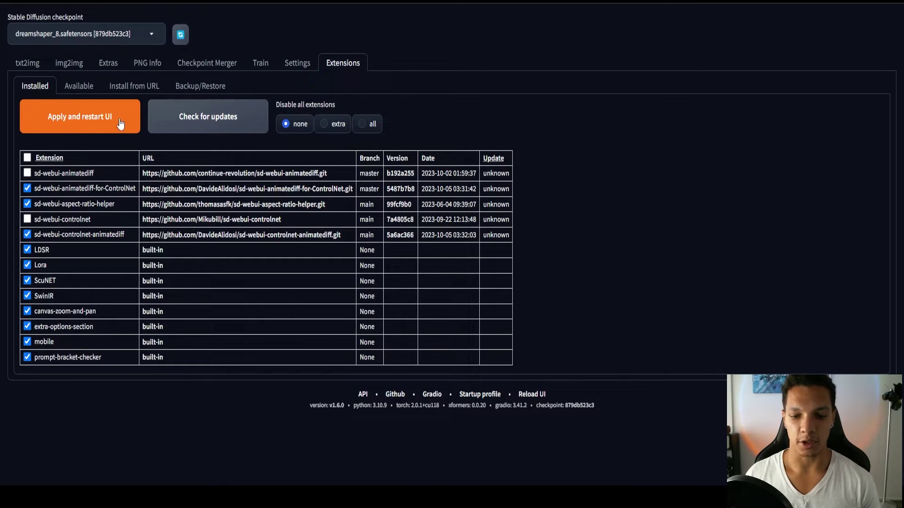
pyautogui.hotkey('alt', 'Tab')
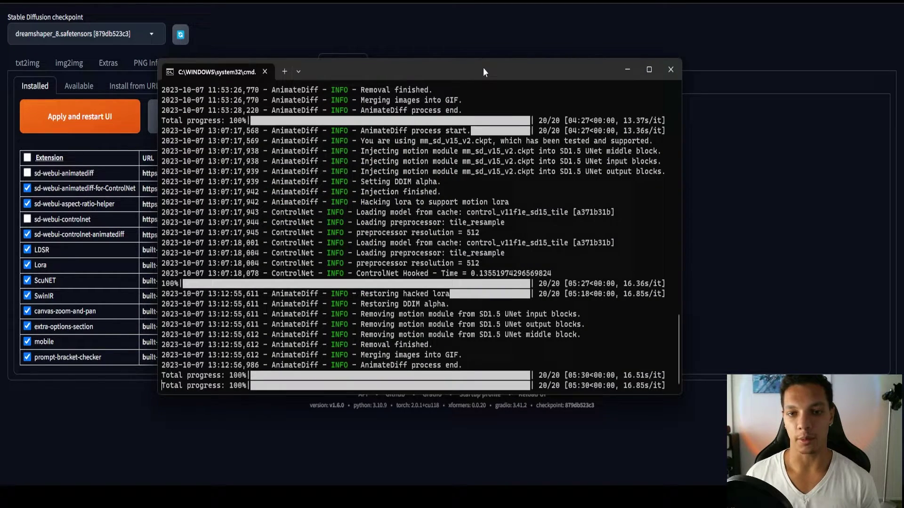
pyautogui.moveTo(483, 71); pyautogui.dragTo(468, 122)
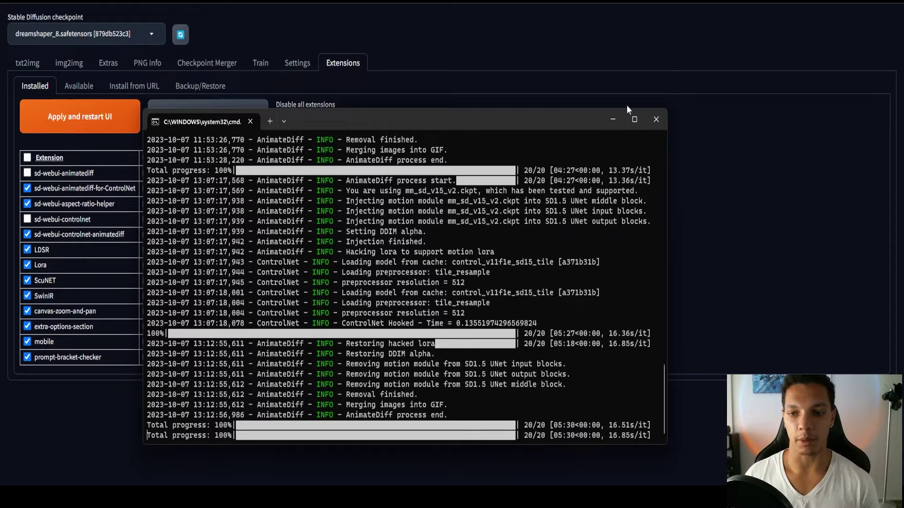
pyautogui.click(614, 118)
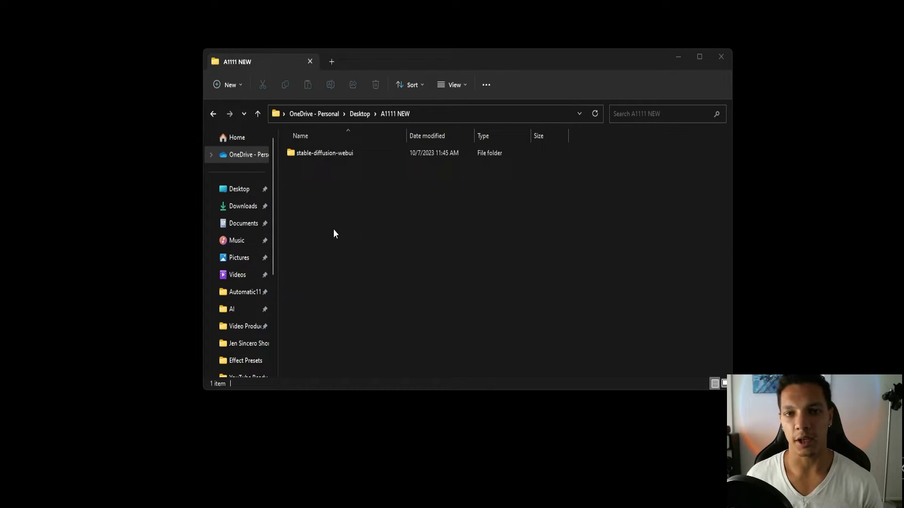
# Step: Navigate into stable-diffusion-webui > extensions > sd-webui-animatediff-for-ControlNet > model
pyautogui.doubleClick(326, 158)
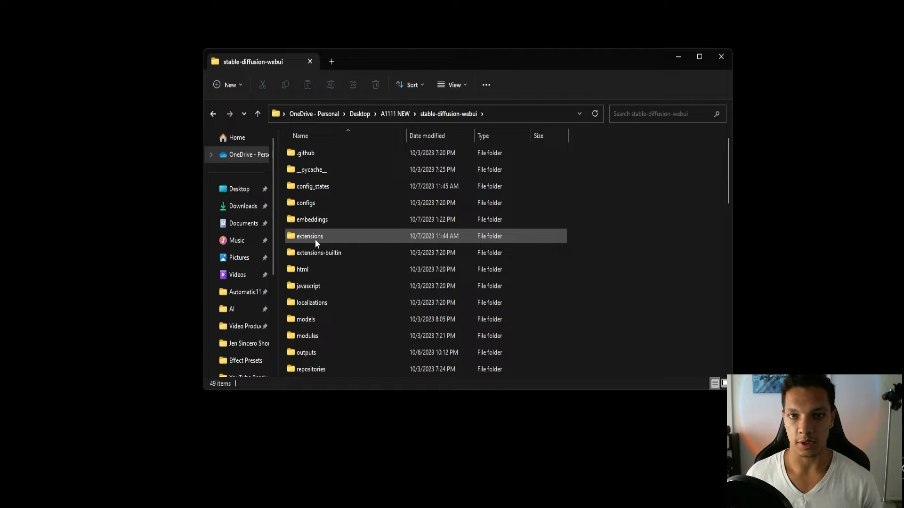
pyautogui.doubleClick(315, 239)
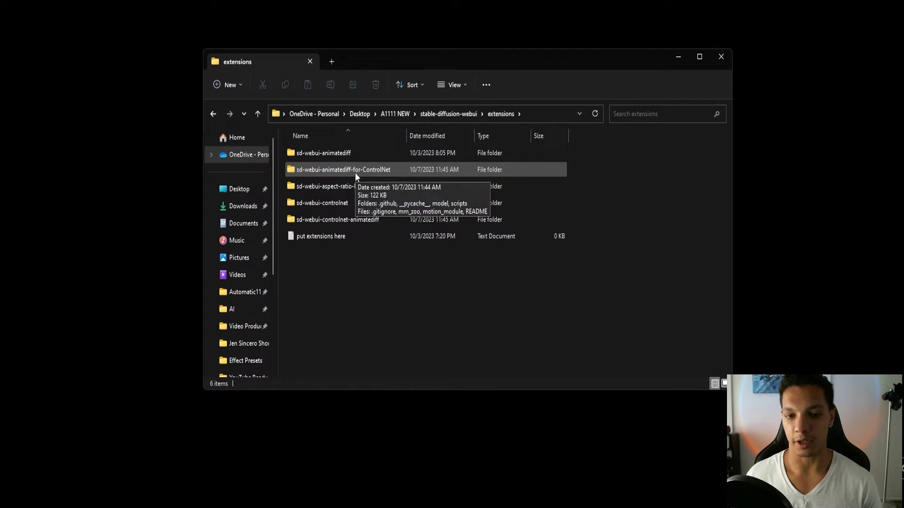
pyautogui.doubleClick(355, 171)
pyautogui.click(303, 188)
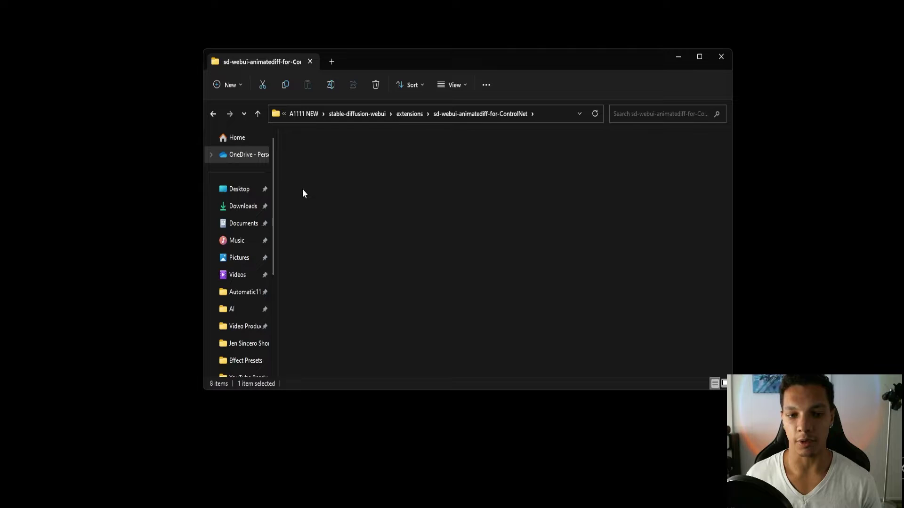
pyautogui.rightClick(266, 214)
pyautogui.press('Escape')
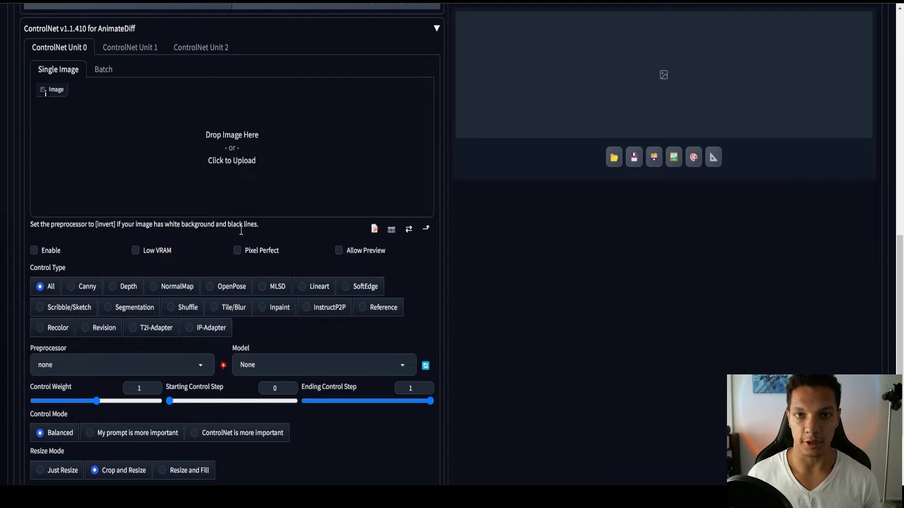
# Step: Switch ControlNet Unit 0 to Tile/Blur, keeping control_v11f1e_sd15_tile as the model
pyautogui.click(233, 307)
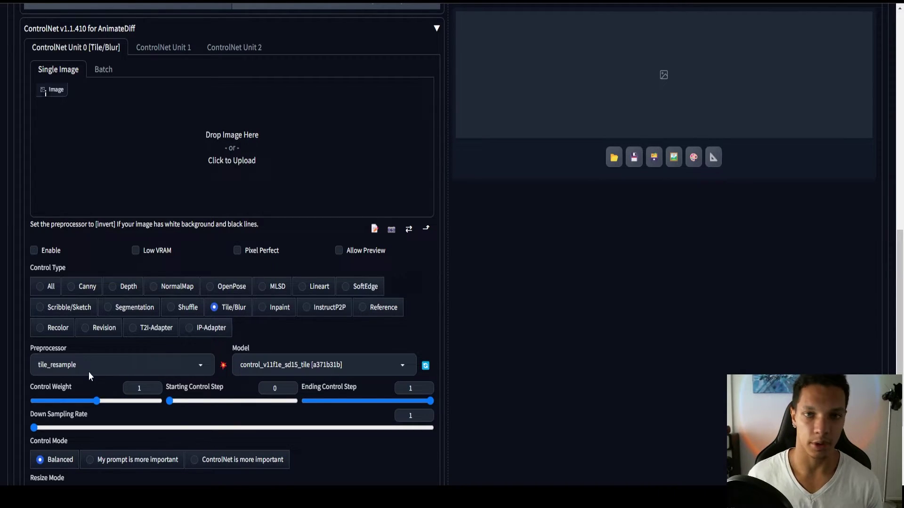
pyautogui.click(400, 366)
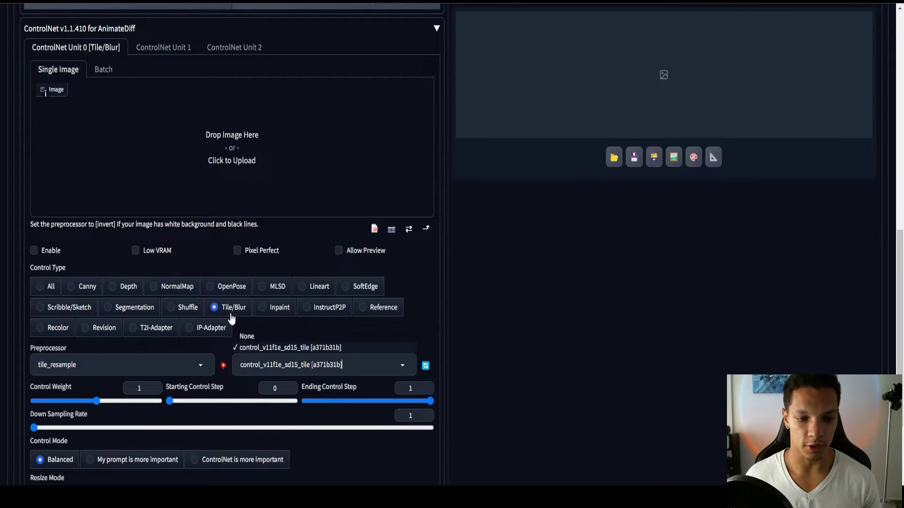
pyautogui.click(431, 327)
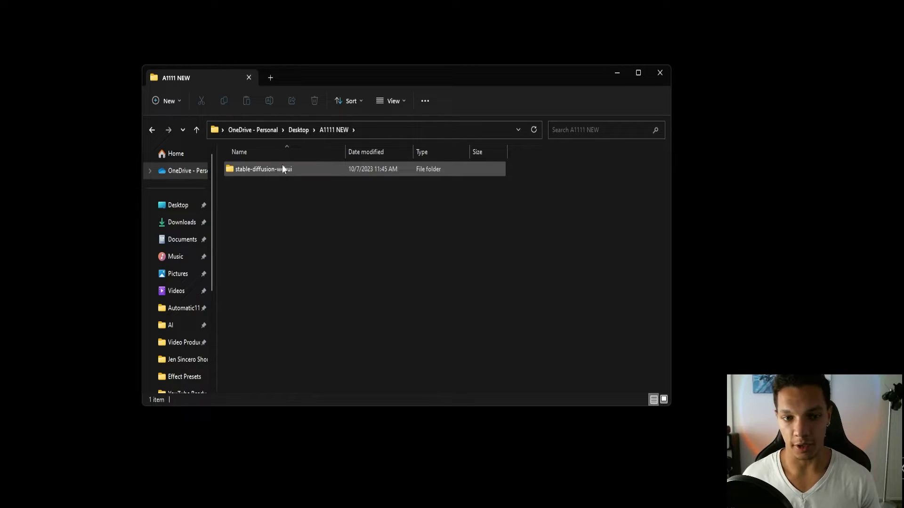
# Step: Navigate into stable-diffusion-webui > extensions > sd-webui-controlnet-animatediff > models
pyautogui.doubleClick(280, 172)
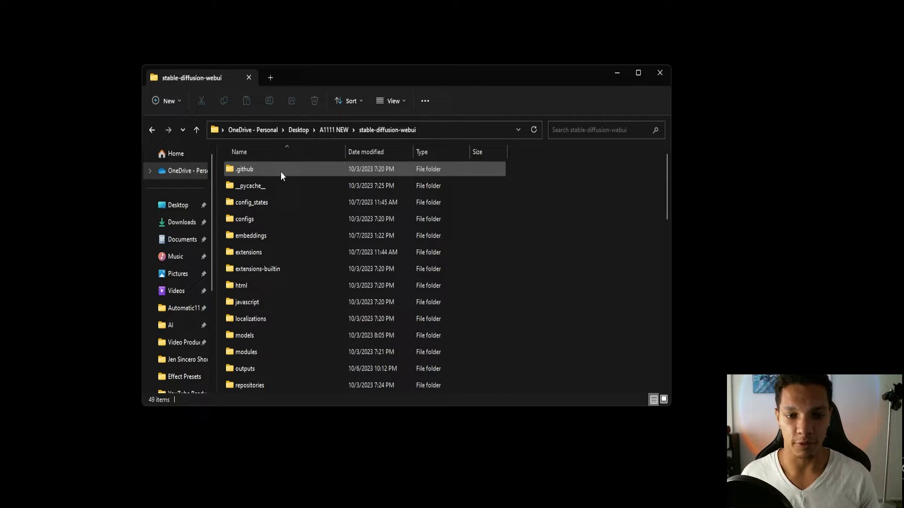
pyautogui.doubleClick(284, 252)
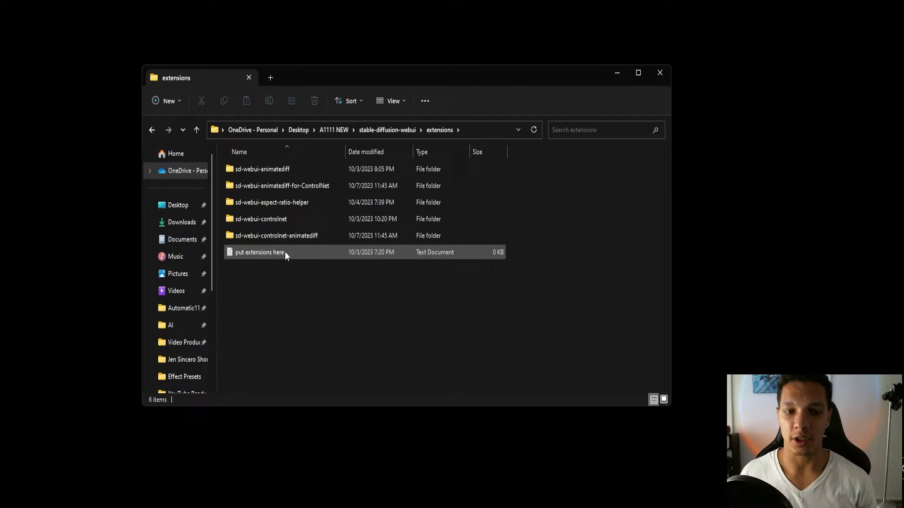
pyautogui.doubleClick(295, 234)
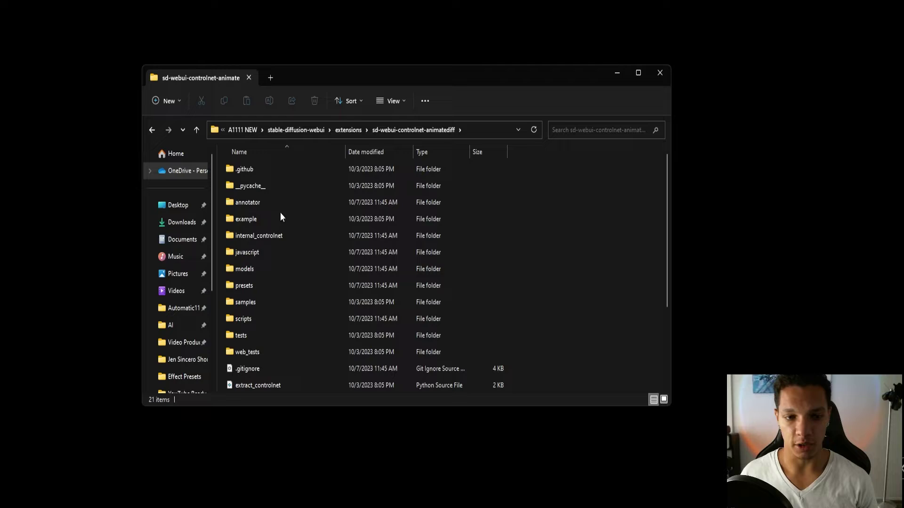
pyautogui.doubleClick(269, 268)
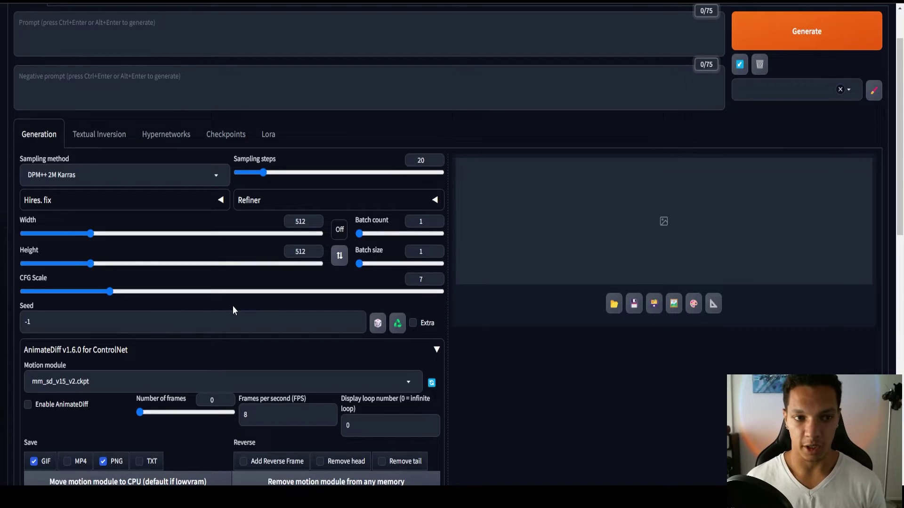
pyautogui.scroll(-1, 233, 308)
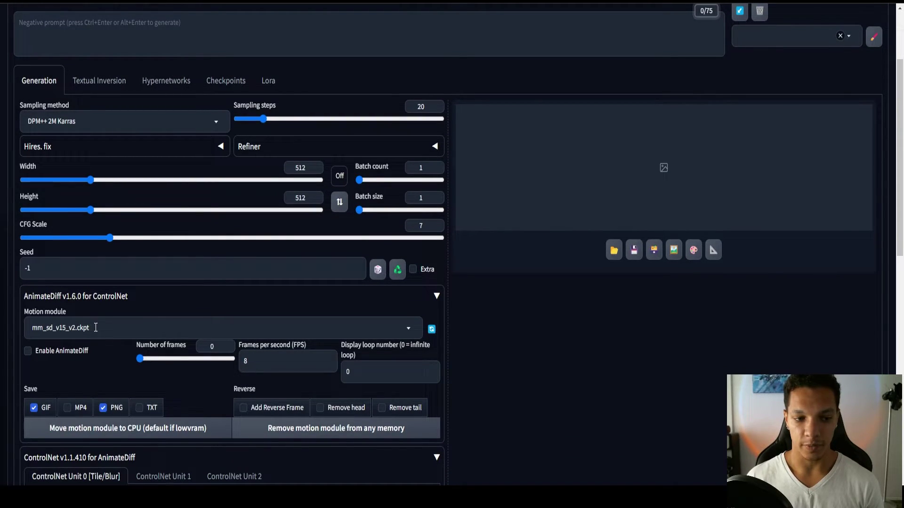
pyautogui.scroll(-8, 166, 328)
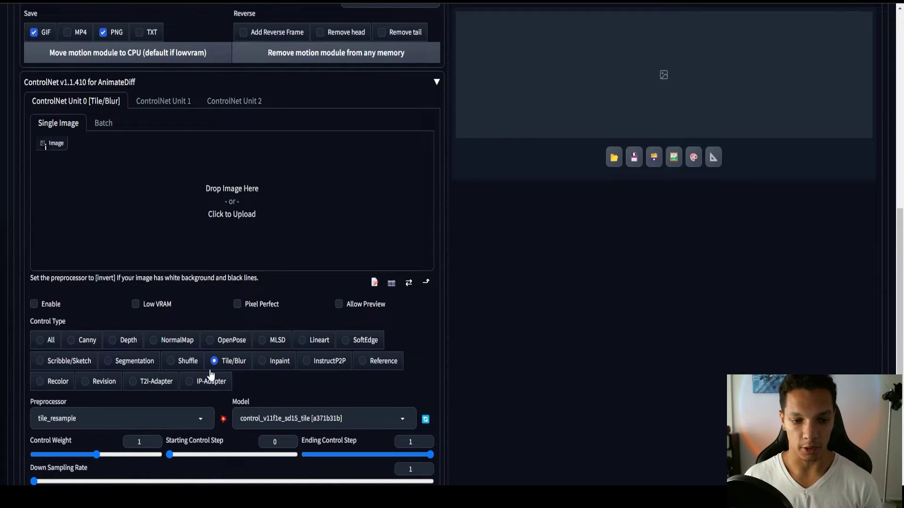
pyautogui.scroll(-1, 212, 377)
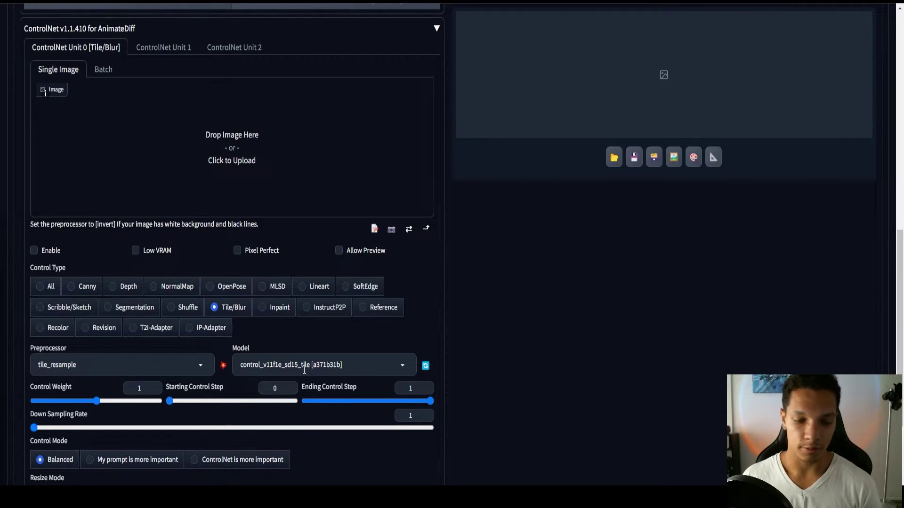
pyautogui.scroll(-2, 304, 370)
pyautogui.scroll(4, 391, 262)
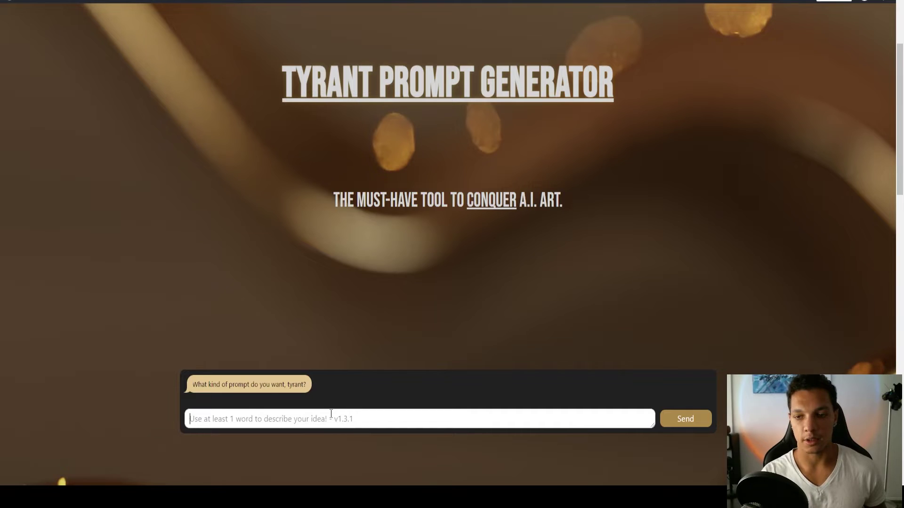
# Step: Submit 'Woman wearing a red dress' to the prompt generator
pyautogui.write('Woman wearing a red dress')
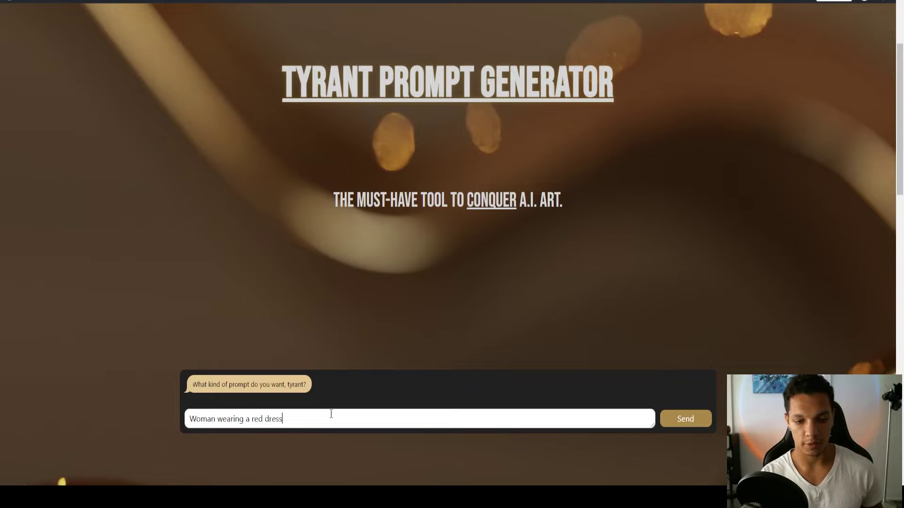
pyautogui.press('Return')
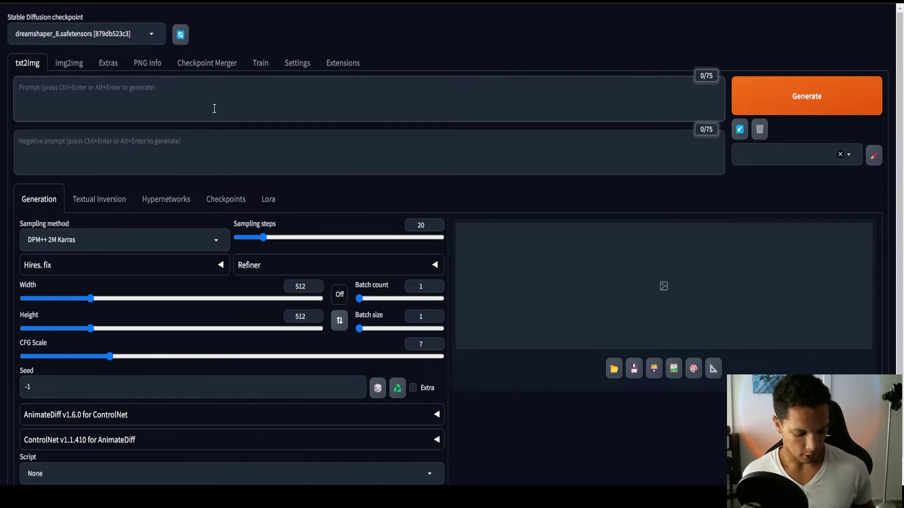
# Step: Paste the red-dress prompt into txt2img and set AnimateDiff to 20 frames at 10 FPS
pyautogui.hotkey('ctrl', 'v')
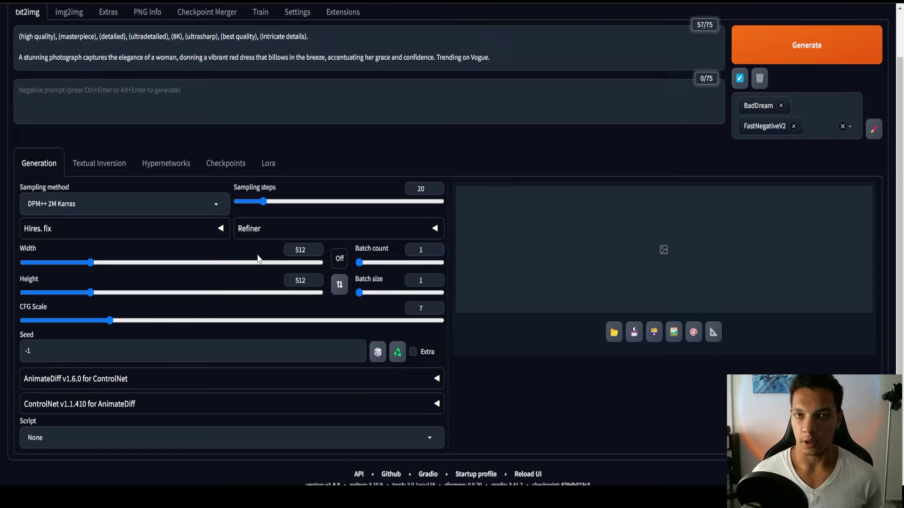
pyautogui.click(195, 389)
pyautogui.scroll(-2, 153, 338)
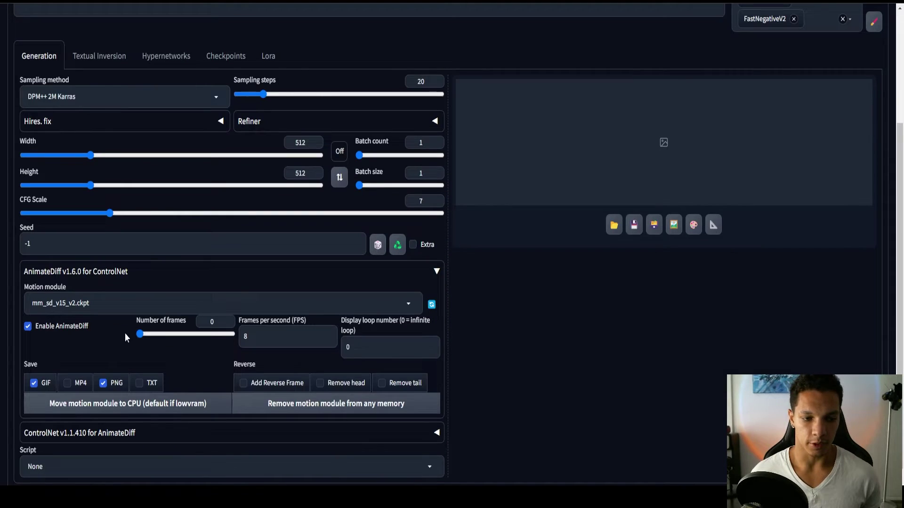
pyautogui.doubleClick(197, 319)
pyautogui.write('20')
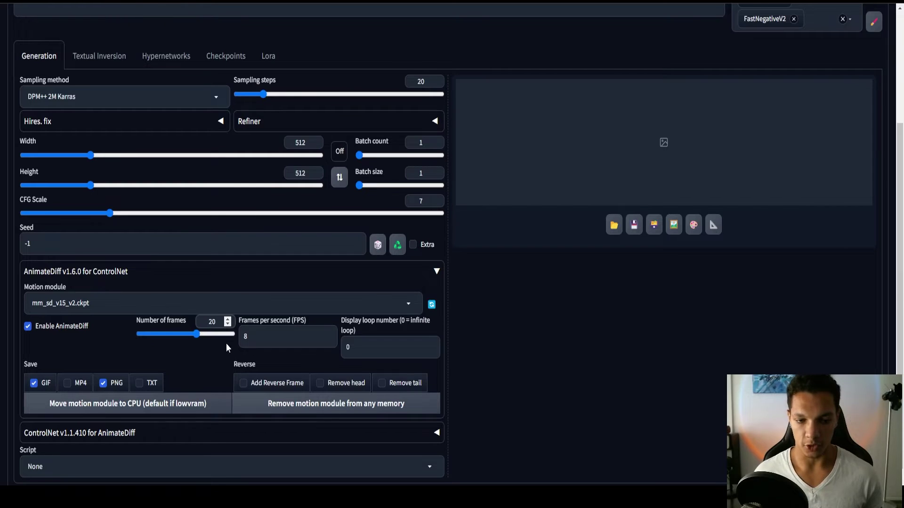
pyautogui.doubleClick(253, 336)
pyautogui.write('10')
pyautogui.click(114, 359)
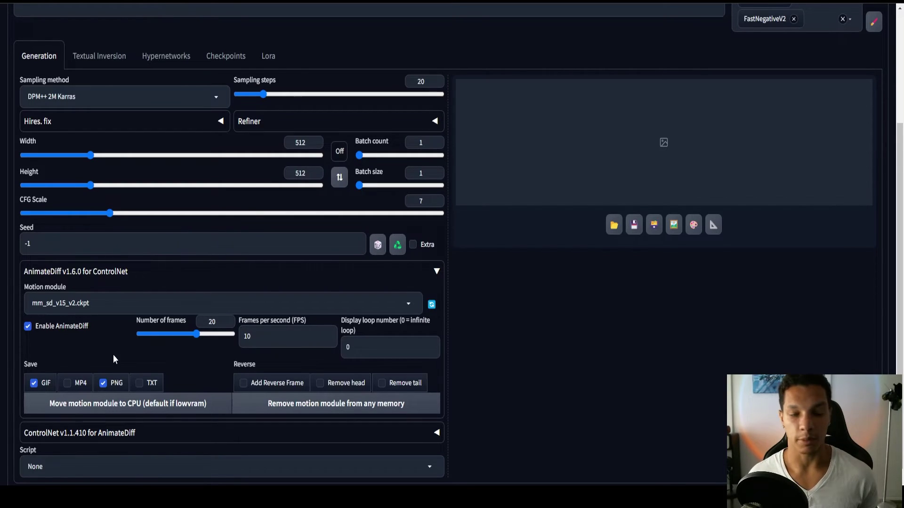
pyautogui.scroll(-1, 250, 250)
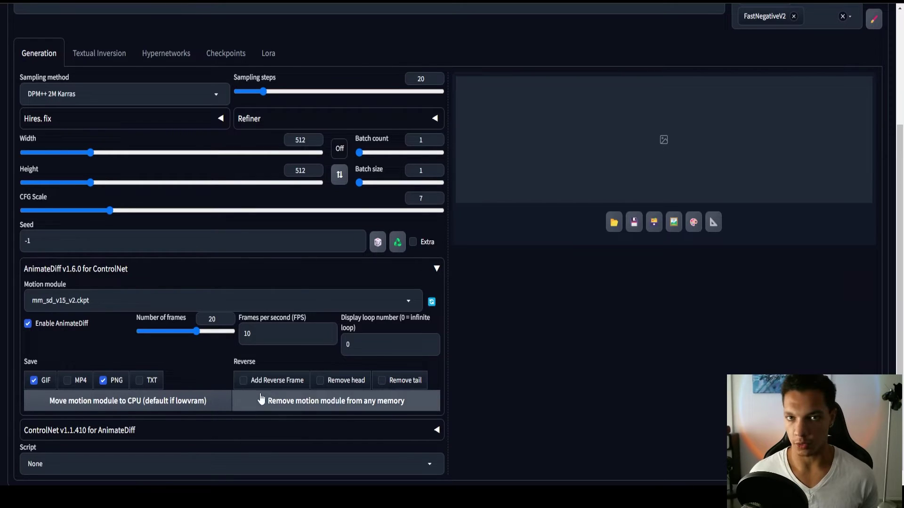
pyautogui.scroll(3, 304, 272)
pyautogui.scroll(1, 305, 272)
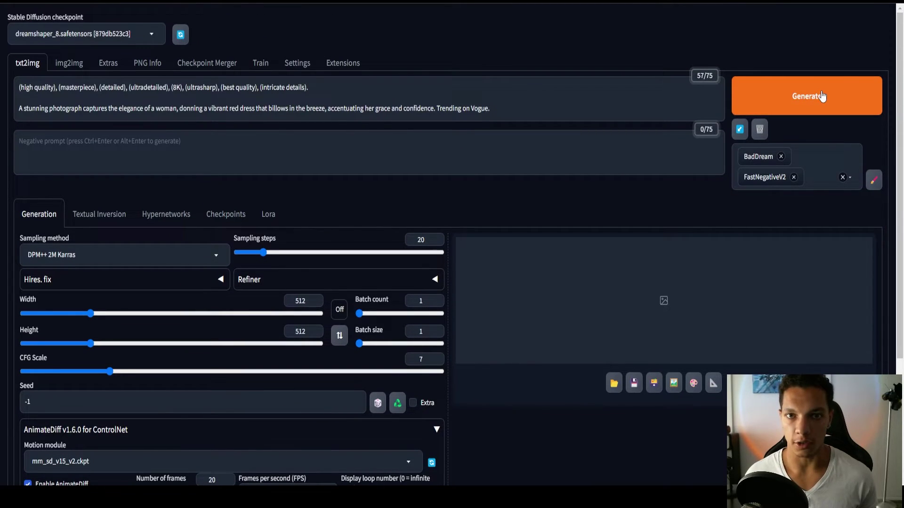
# Step: Generate the red-dress animation, then view it full-size in the lightbox and close it
pyautogui.click(822, 97)
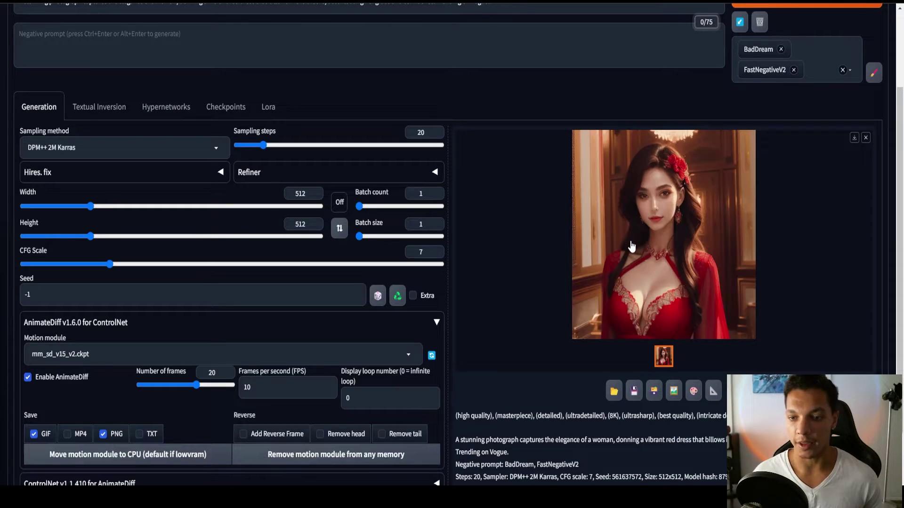
pyautogui.click(631, 241)
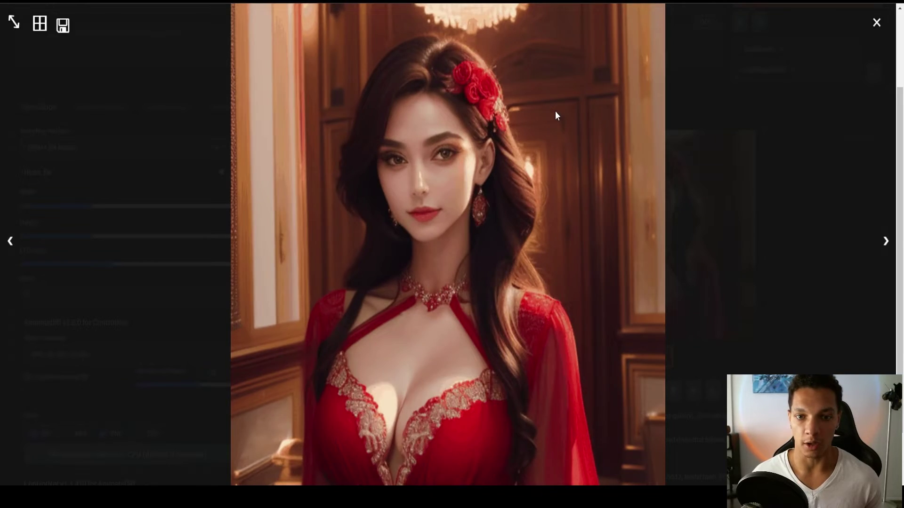
pyautogui.scroll(2, 555, 111)
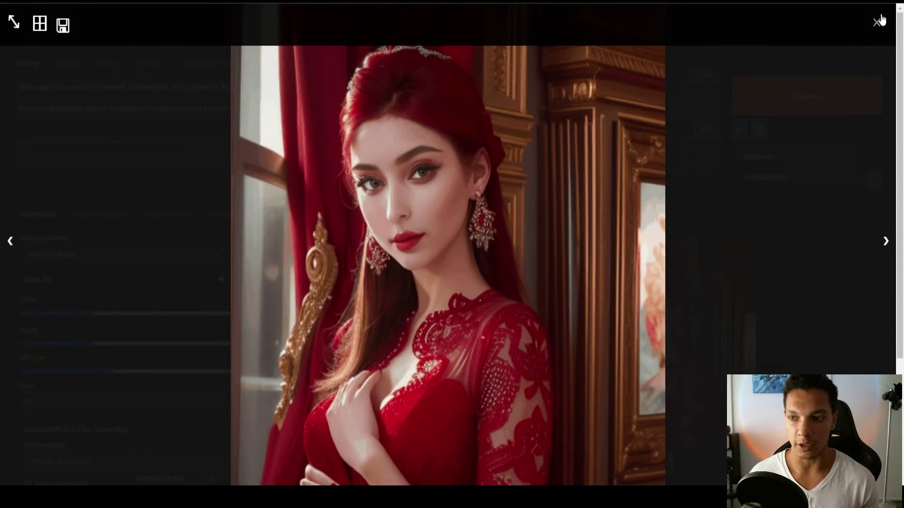
pyautogui.click(876, 23)
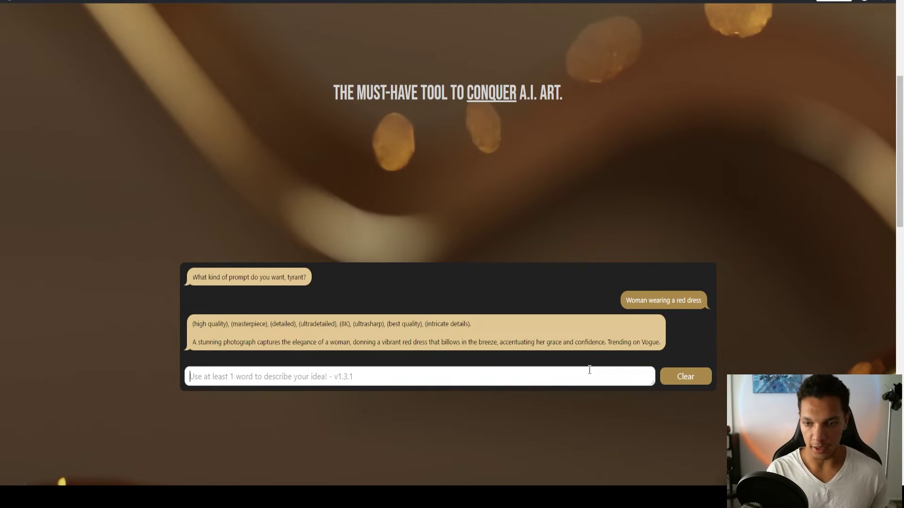
# Step: Begin typing a woman-in-red-dress description into the generator's input field
pyautogui.write('wom')
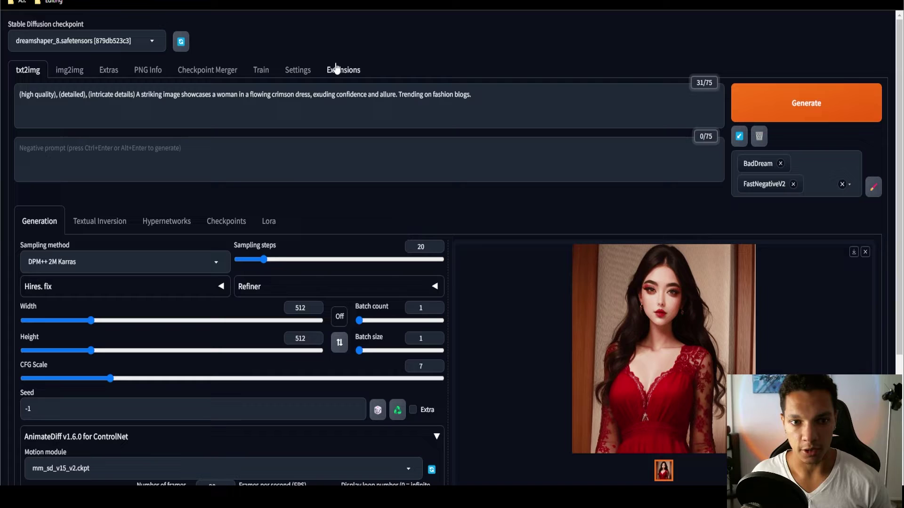
pyautogui.click(298, 70)
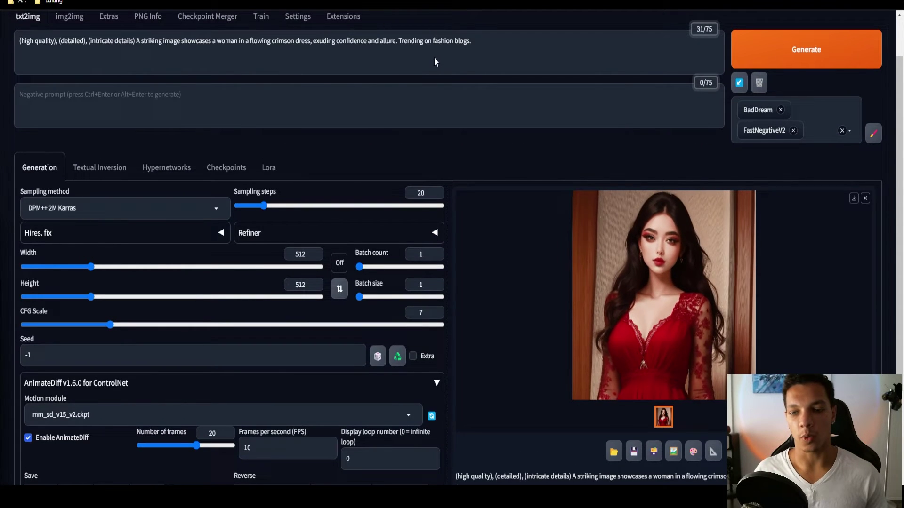
pyautogui.scroll(-3, 434, 62)
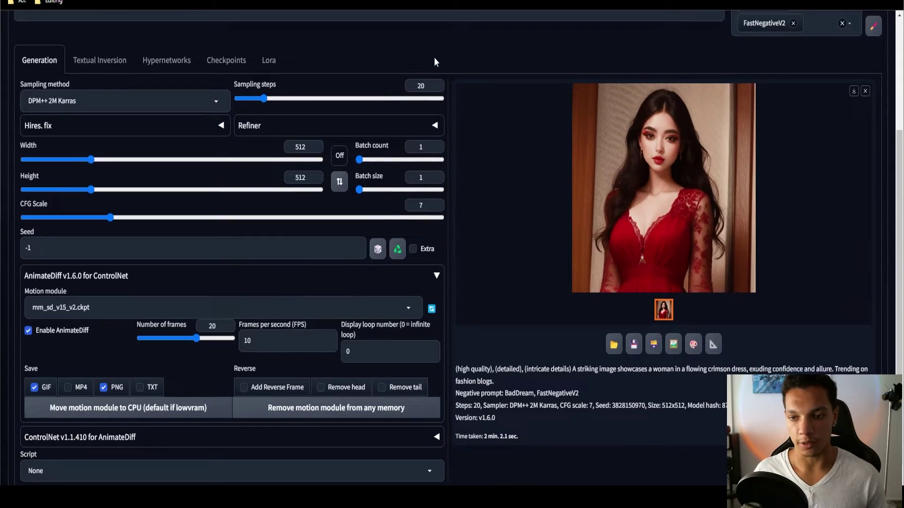
pyautogui.scroll(1, 476, 70)
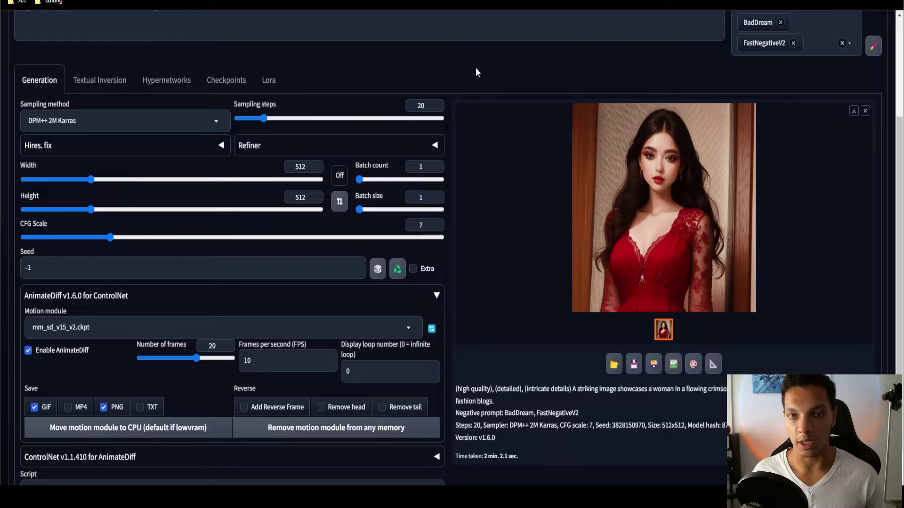
pyautogui.scroll(-1, 475, 71)
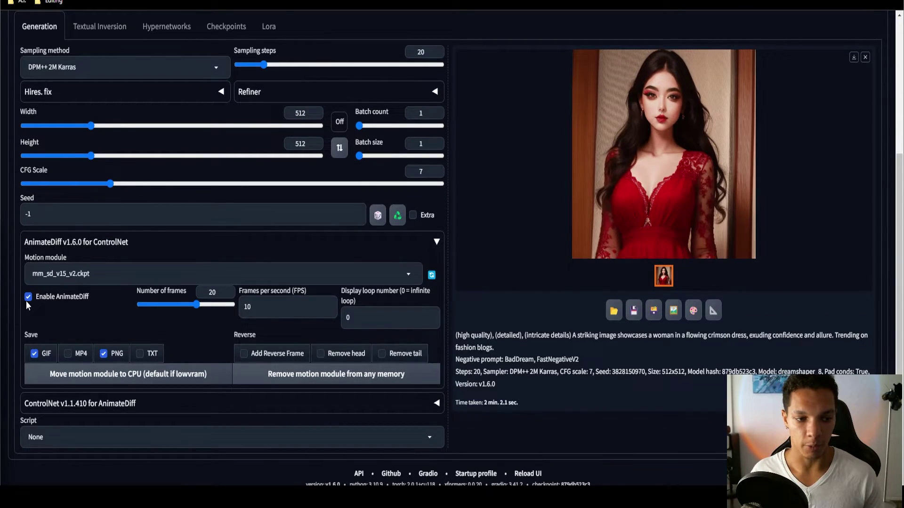
pyautogui.scroll(4, 318, 166)
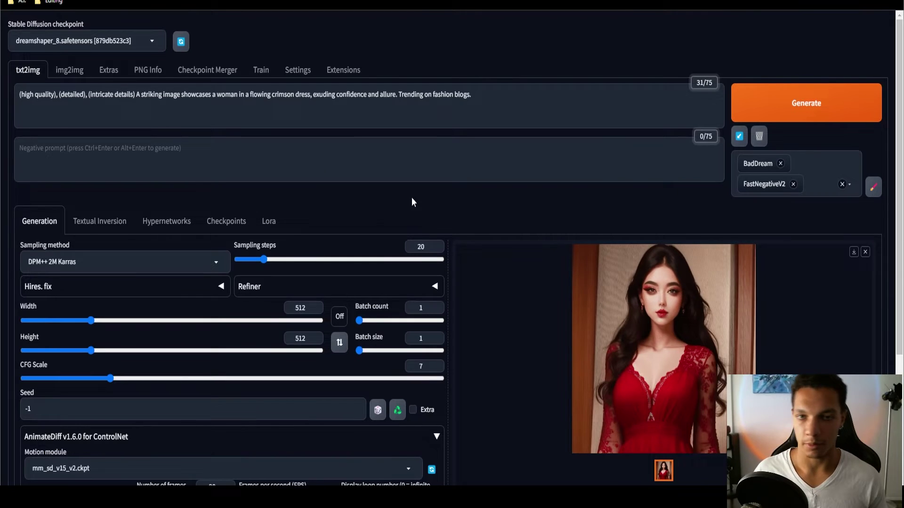
pyautogui.scroll(-1, 212, 297)
pyautogui.scroll(1, 197, 306)
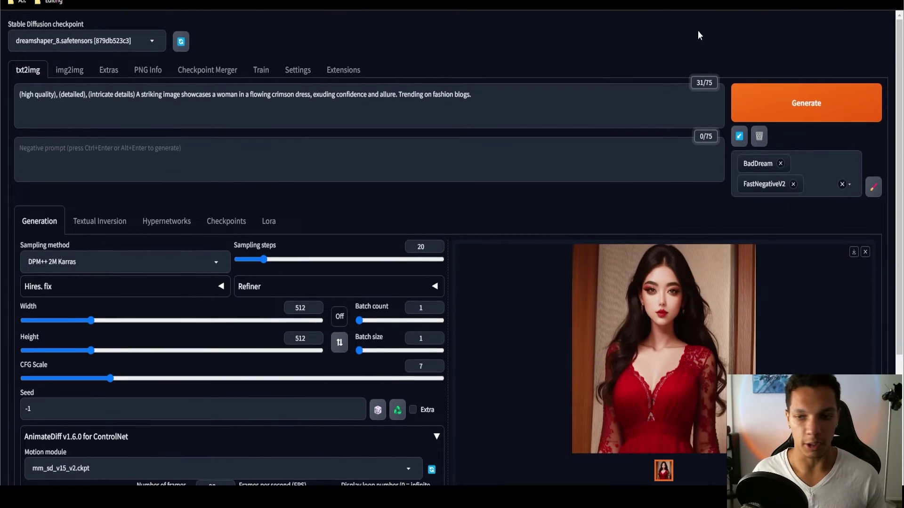
# Step: Enable ControlNet Unit 0 with Pixel Perfect, using the generated red-dress image as input
pyautogui.scroll(-2, 385, 137)
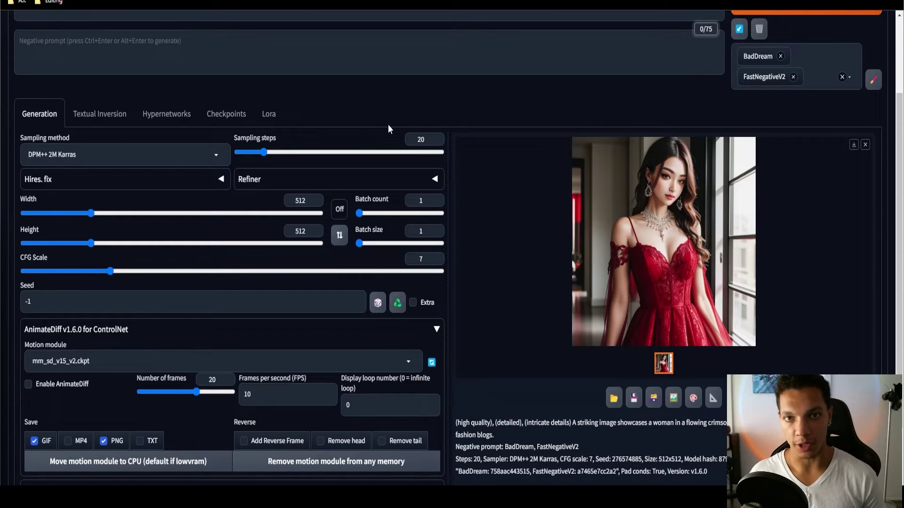
pyautogui.scroll(-5, 452, 141)
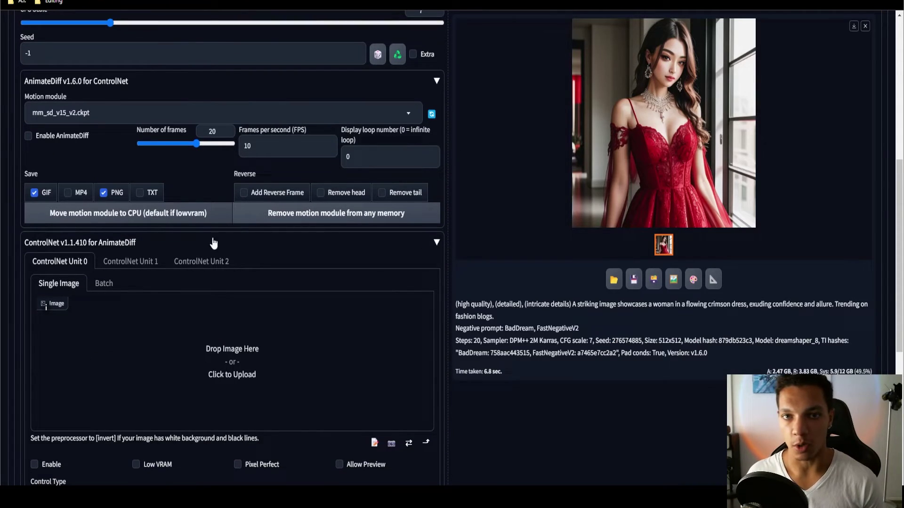
pyautogui.click(36, 465)
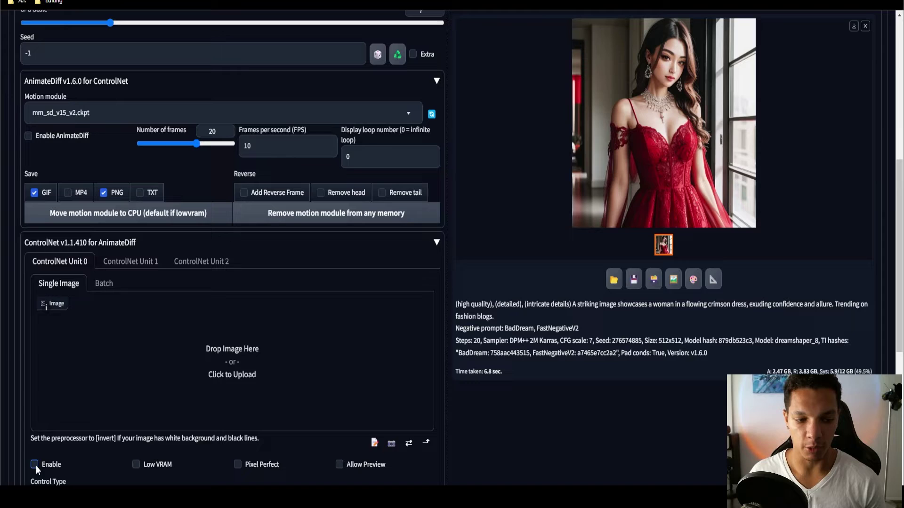
pyautogui.click(240, 465)
pyautogui.moveTo(669, 150); pyautogui.dragTo(221, 349)
# Step: Re-enable AnimateDiff and set the ControlNet control type to Tile/Blur
pyautogui.scroll(3, 28, 252)
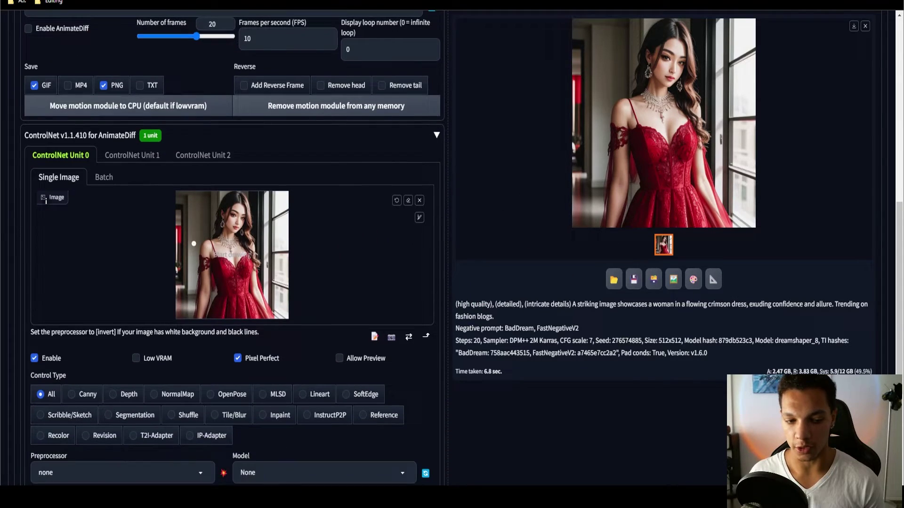
pyautogui.click(28, 243)
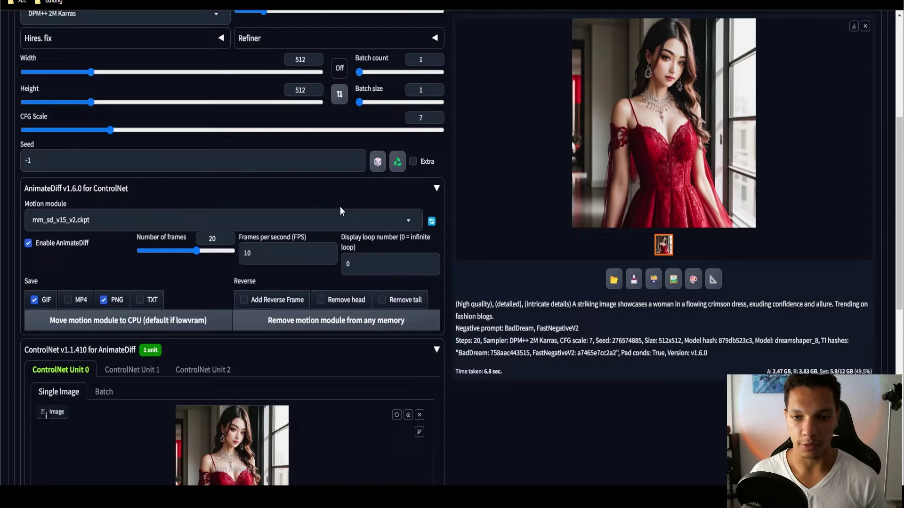
pyautogui.scroll(5, 340, 206)
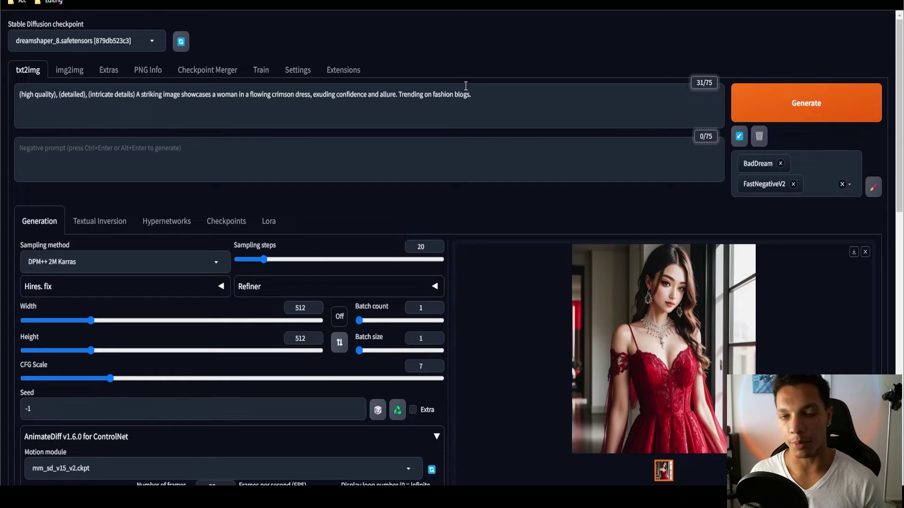
pyautogui.scroll(-4, 459, 66)
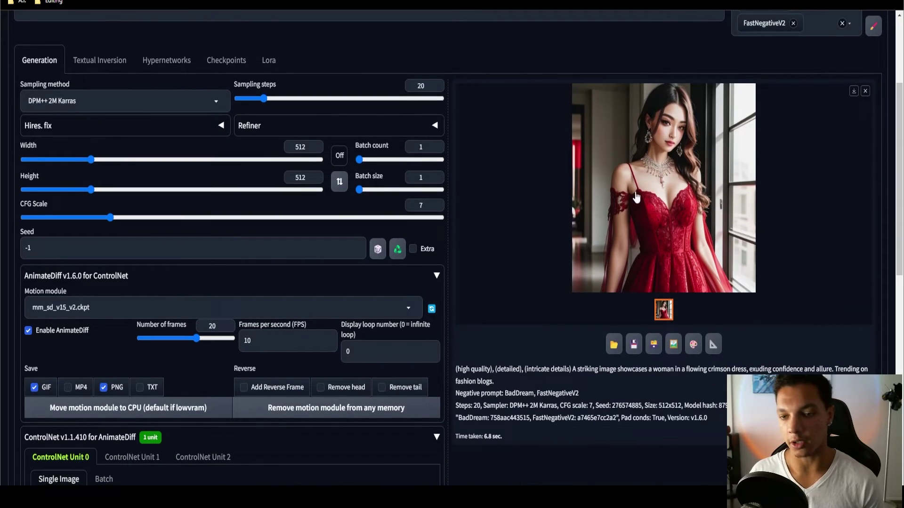
pyautogui.scroll(-1, 409, 202)
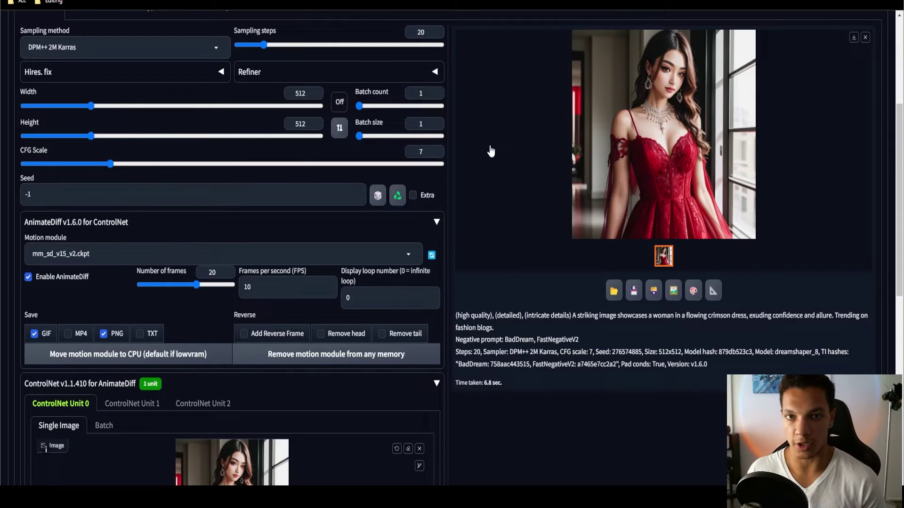
pyautogui.scroll(-10, 214, 235)
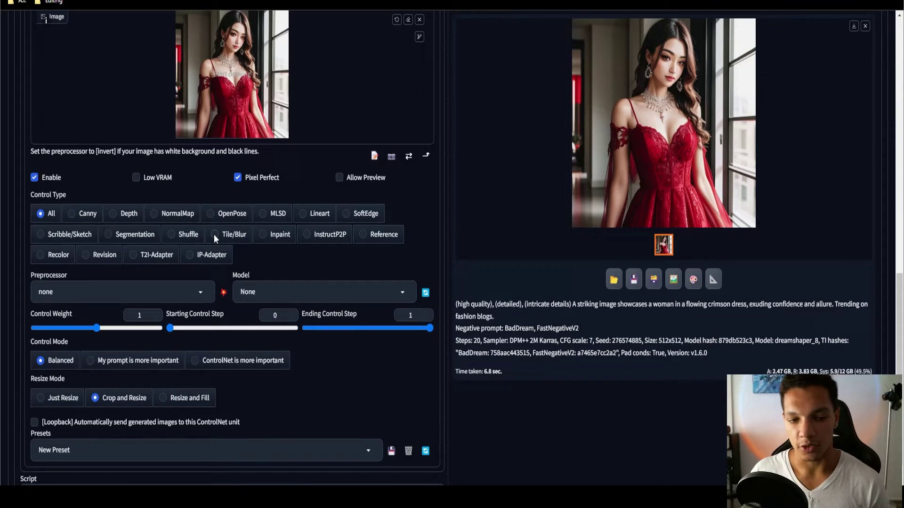
pyautogui.click(214, 235)
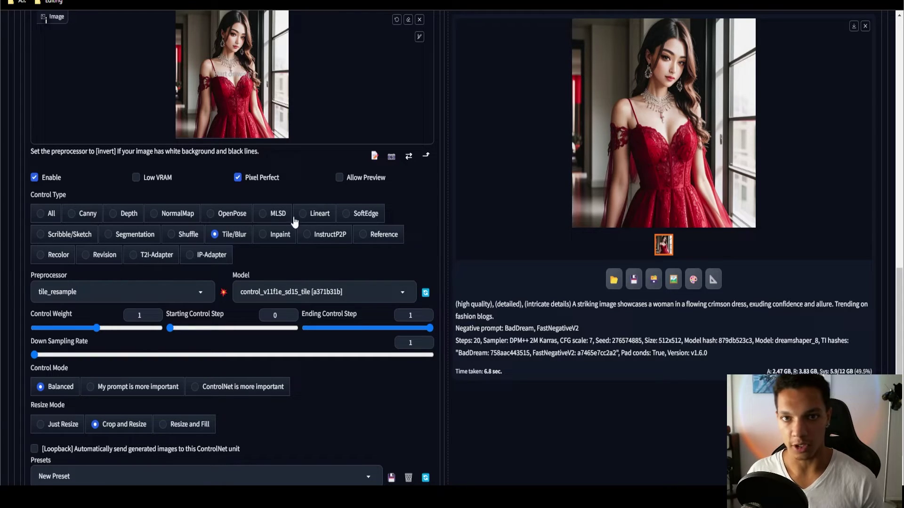
pyautogui.scroll(20, 822, 103)
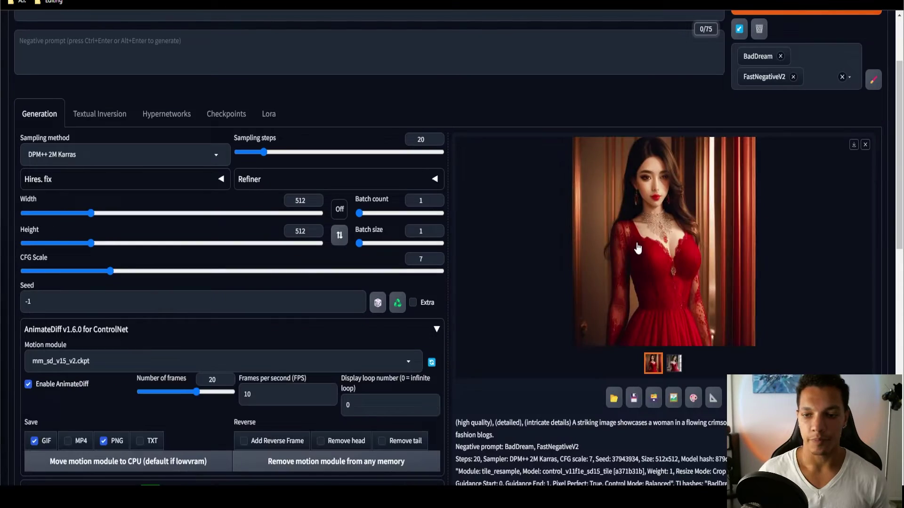
# Step: View the animated red-dress result full screen in the lightbox, then close it
pyautogui.click(635, 242)
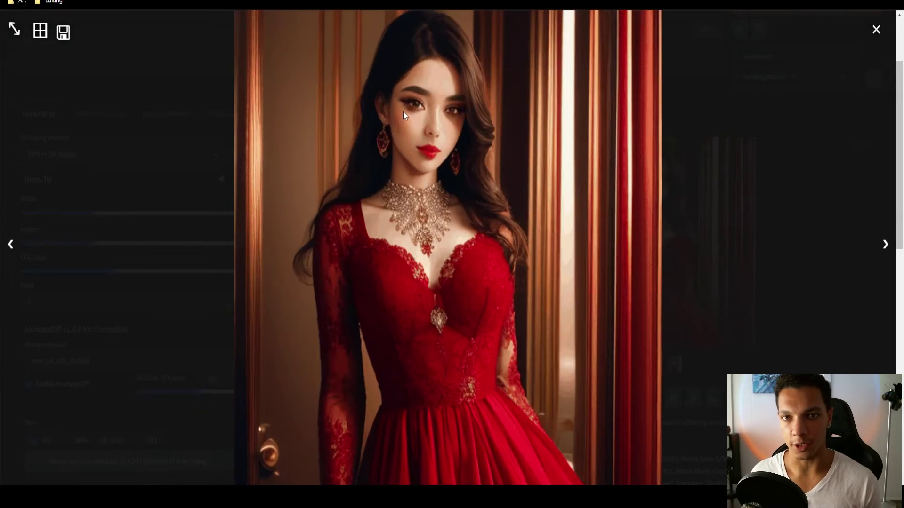
pyautogui.click(197, 295)
pyautogui.scroll(-2, 197, 295)
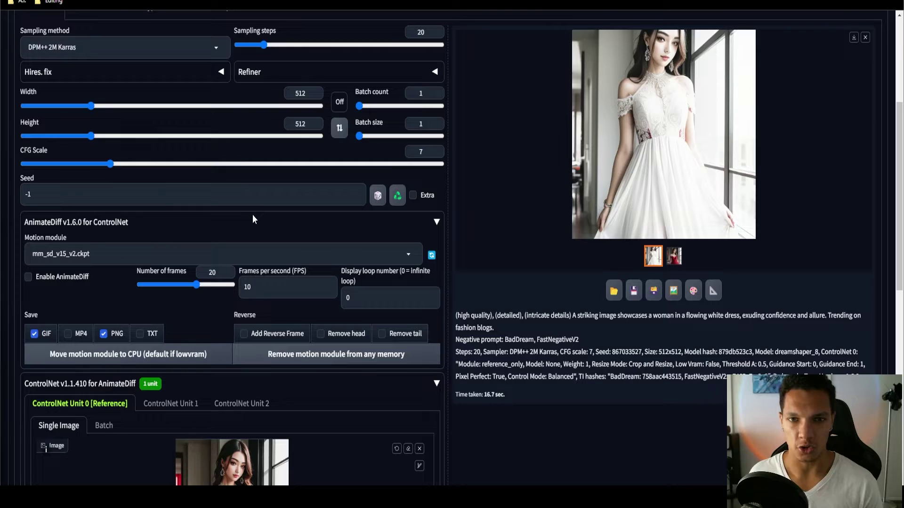
# Step: Show the ControlNet Unit 1 tab, which holds the generated white-dress image
pyautogui.scroll(-2, 253, 216)
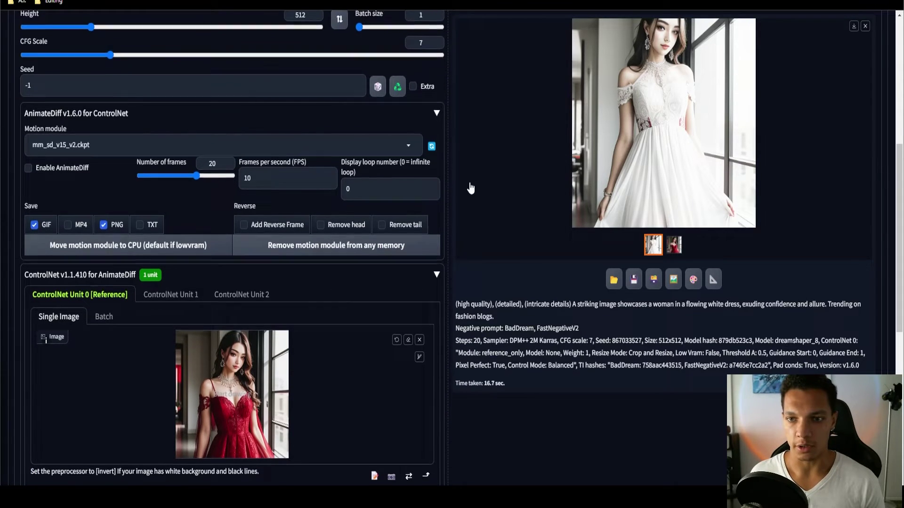
pyautogui.scroll(-2, 470, 188)
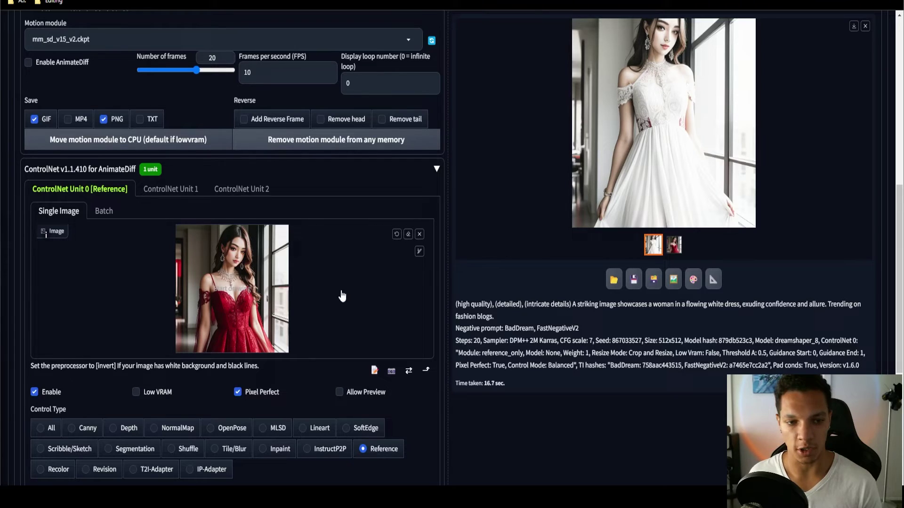
pyautogui.click(170, 188)
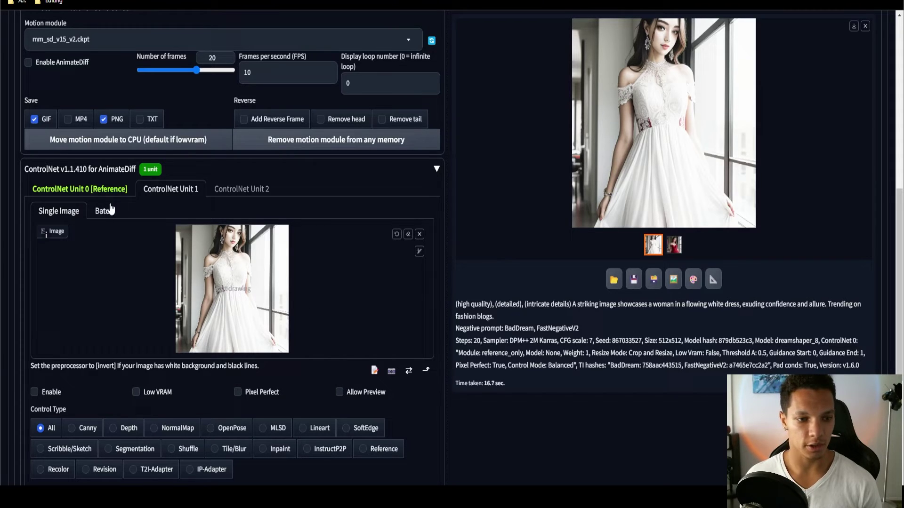
# Step: Enable ControlNet Unit 1 and set its control type to Tile/Blur
pyautogui.click(34, 392)
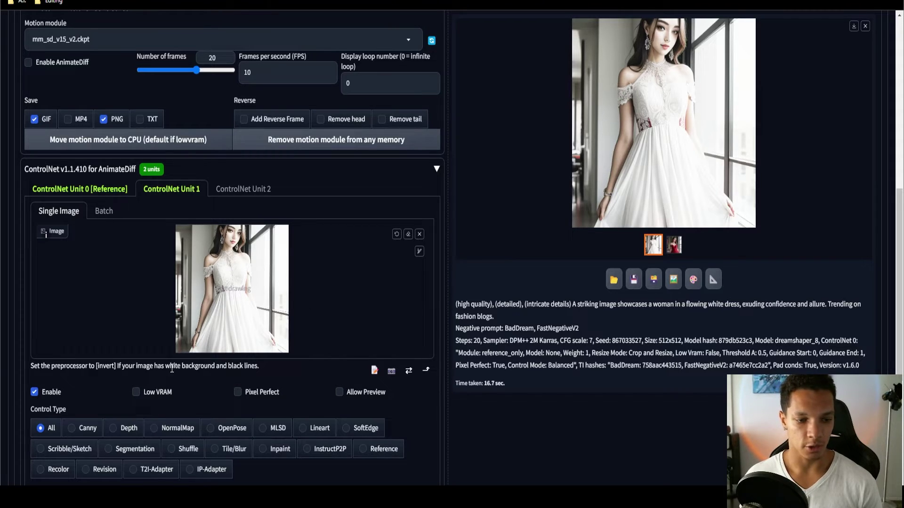
pyautogui.click(214, 449)
pyautogui.scroll(-3, 283, 367)
pyautogui.scroll(1, 341, 285)
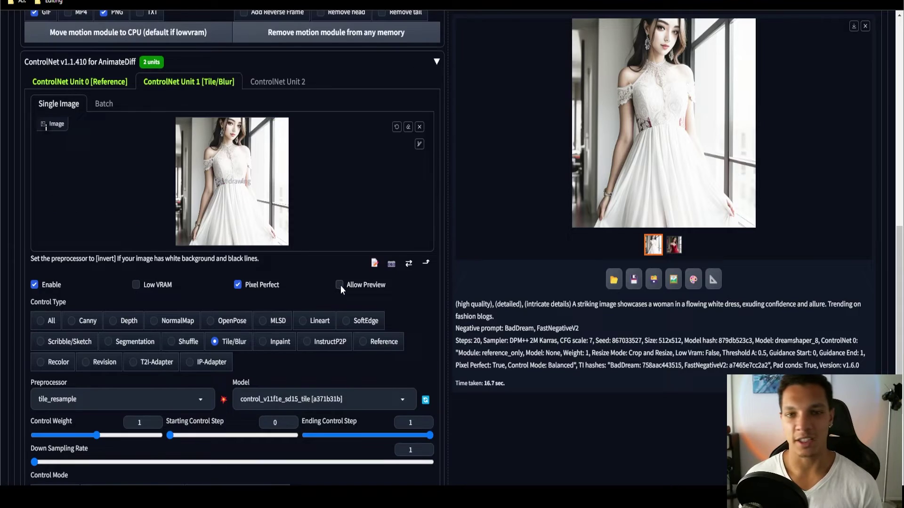
# Step: Check that red-dress Unit 0 also uses Tile/Blur, comparing it with Unit 1
pyautogui.click(99, 82)
pyautogui.scroll(1, 194, 306)
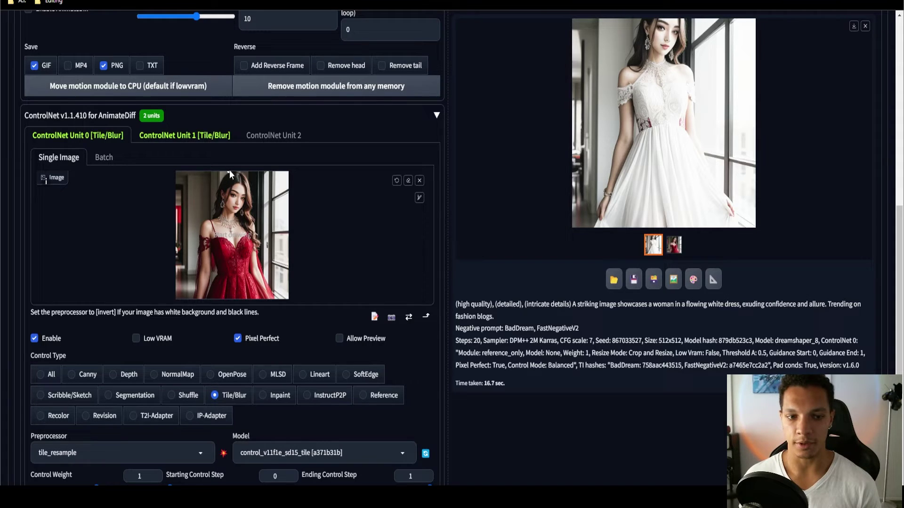
pyautogui.click(181, 138)
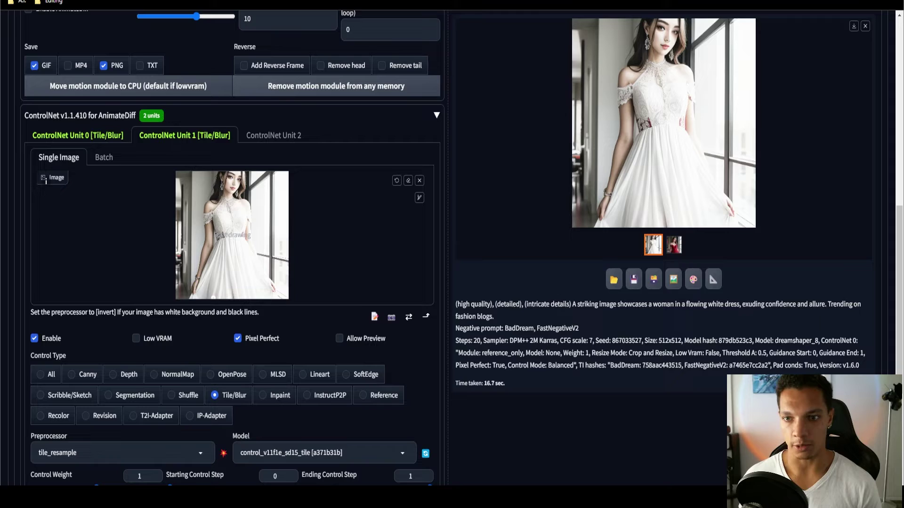
pyautogui.scroll(7, 157, 293)
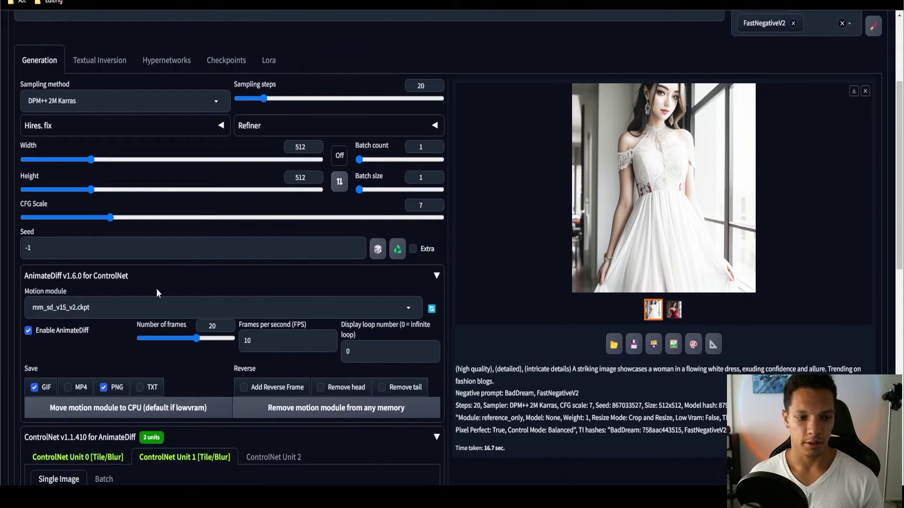
pyautogui.scroll(3, 287, 368)
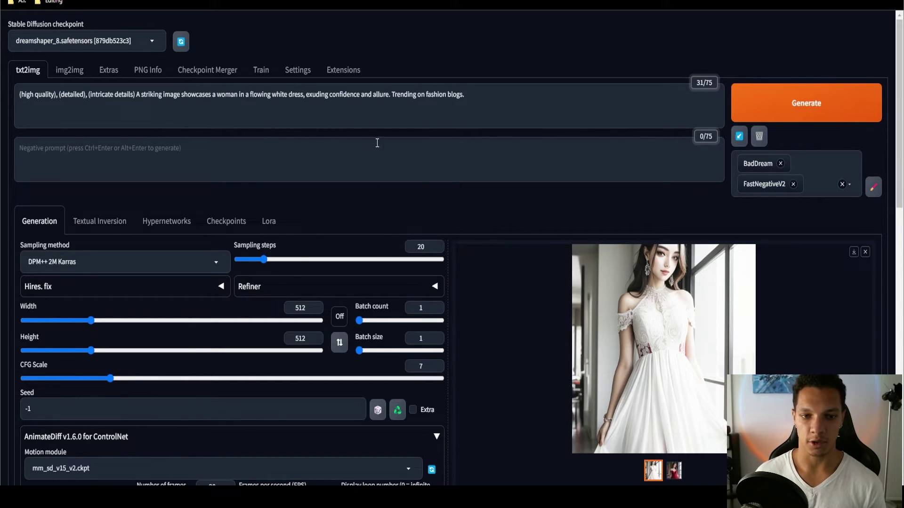
pyautogui.scroll(-1, 654, 432)
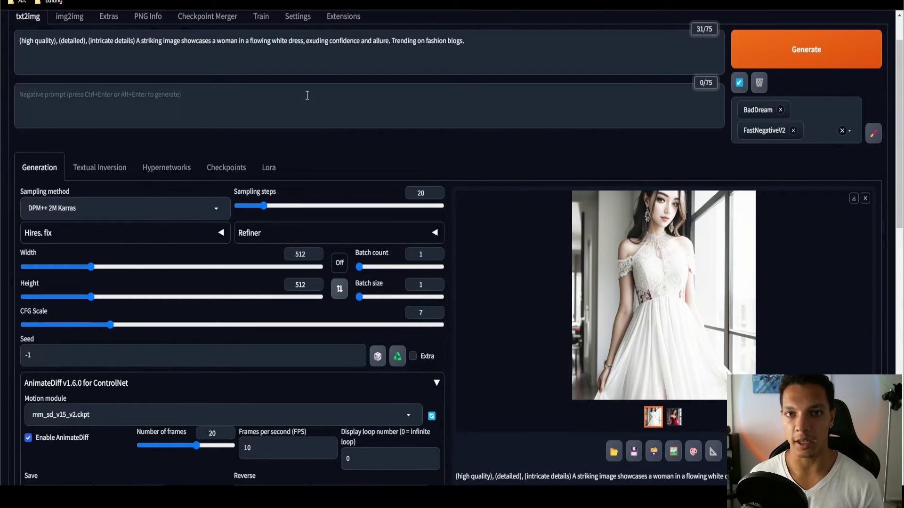
pyautogui.scroll(-7, 474, 70)
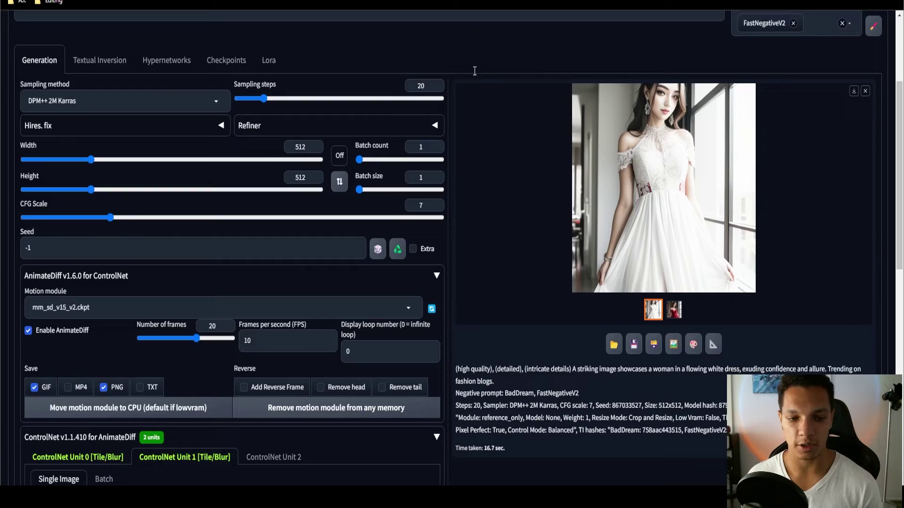
pyautogui.click(94, 191)
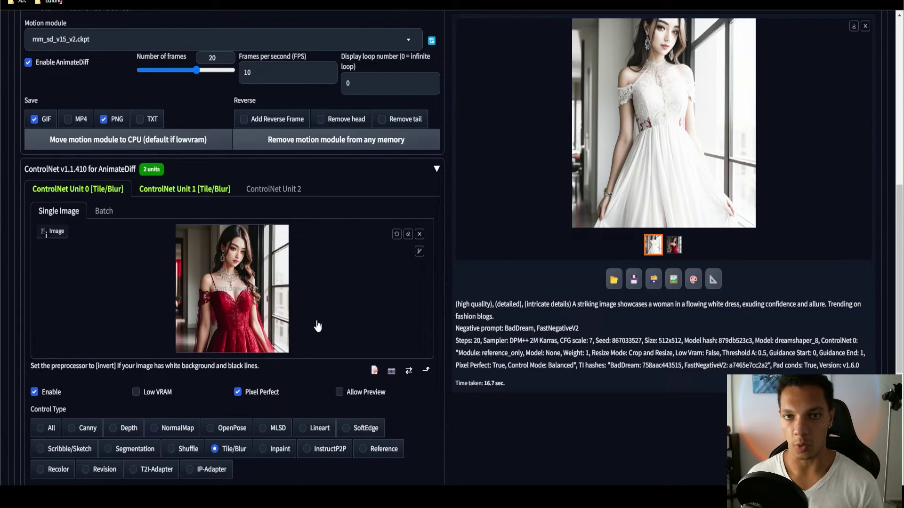
pyautogui.scroll(8, 303, 375)
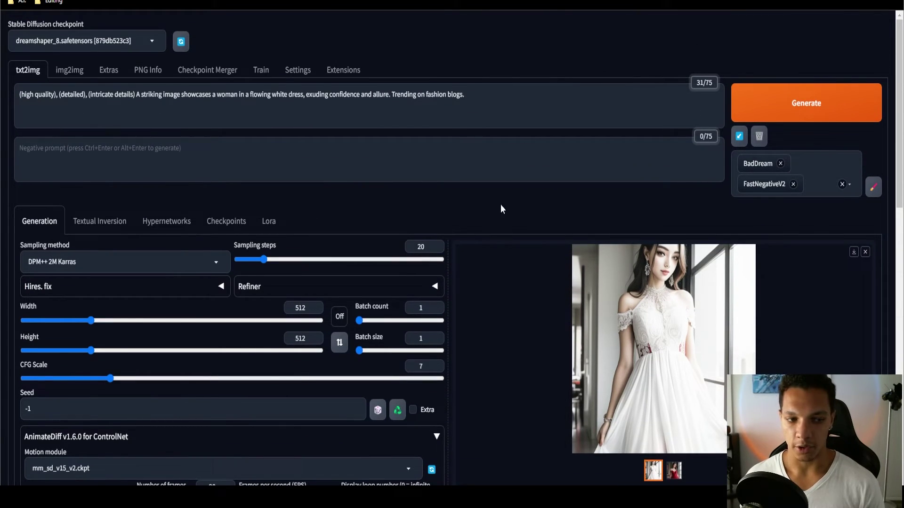
# Step: Generate the animation using both Tile/Blur ControlNet units and AnimateDiff
pyautogui.click(797, 111)
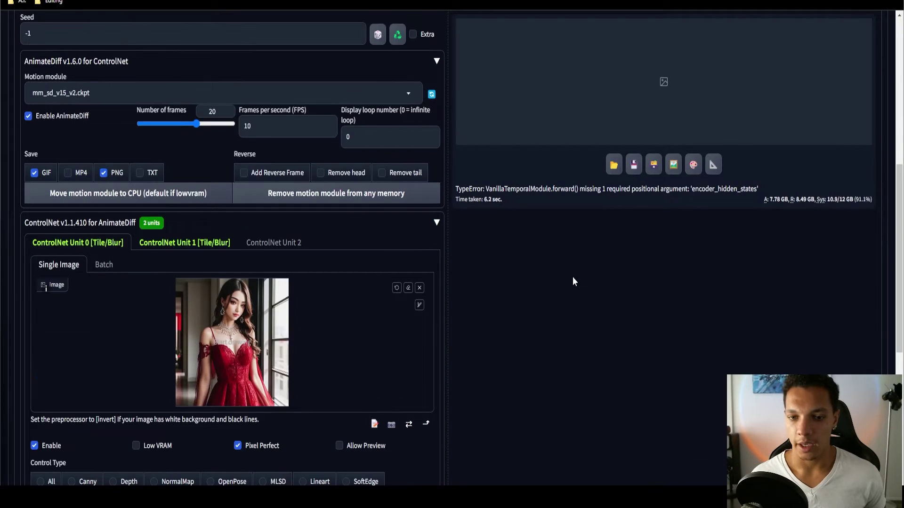
pyautogui.scroll(4, 572, 277)
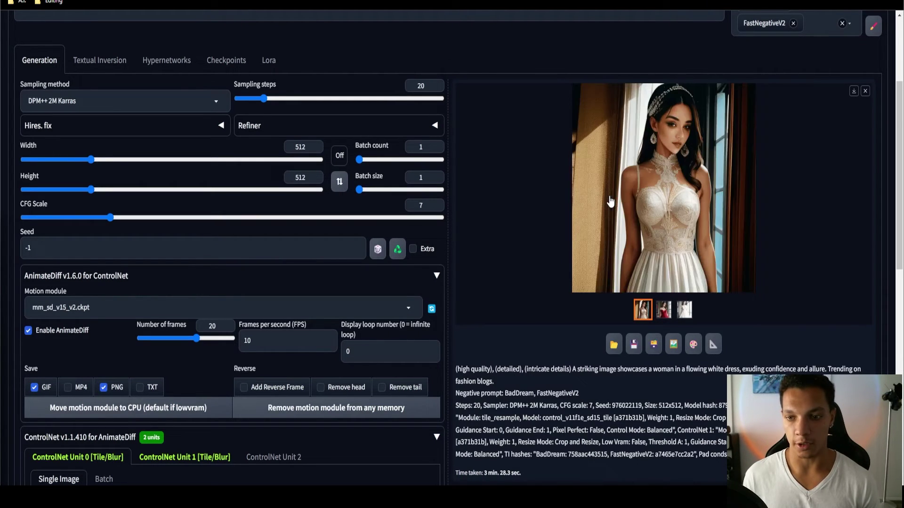
# Step: Open the finished white-dress animation in the full-screen lightbox
pyautogui.click(629, 213)
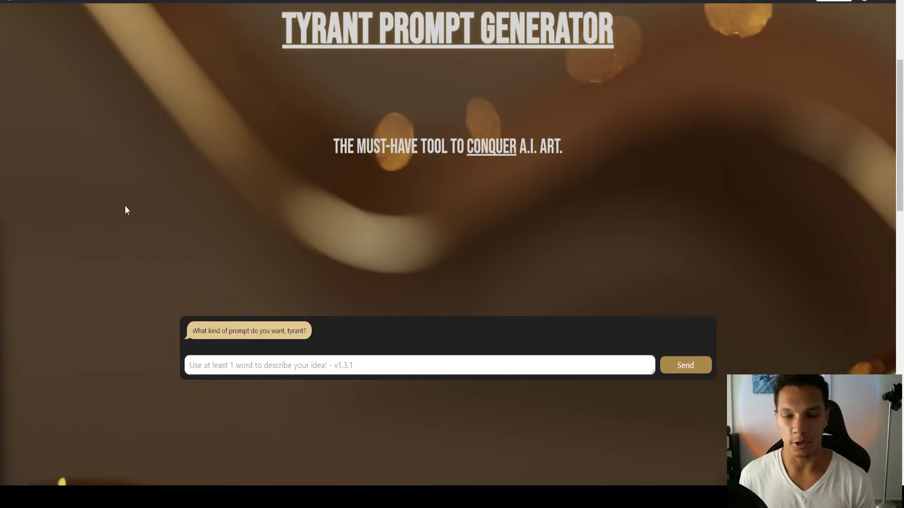
# Step: Ask Tyrant Prompt Generator for a prompt of a woman in a white dress on the beach
pyautogui.click(260, 366)
pyautogui.write('a woman in a white dress, on')
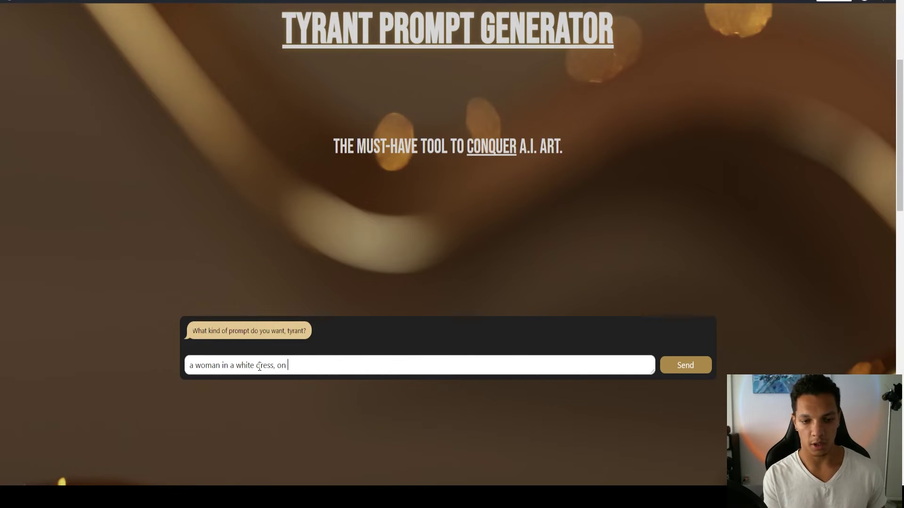
pyautogui.press('Return')
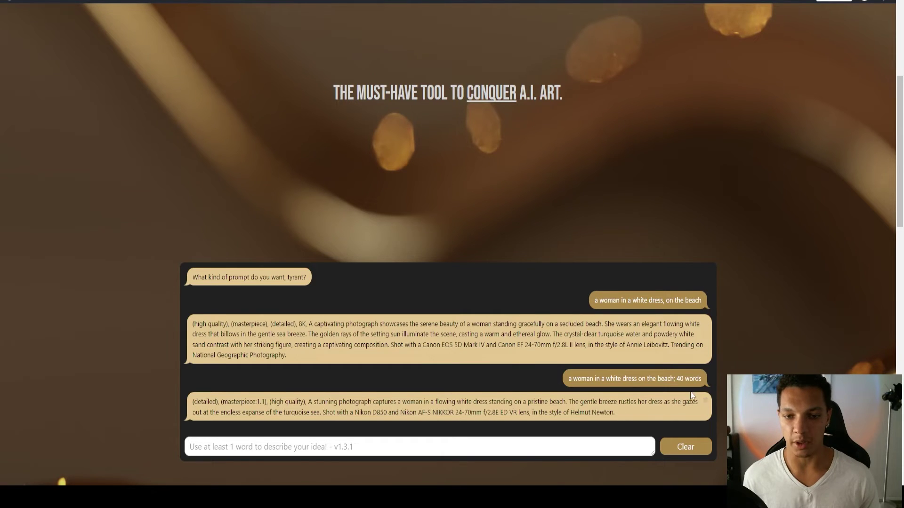
pyautogui.scroll(3, 439, 66)
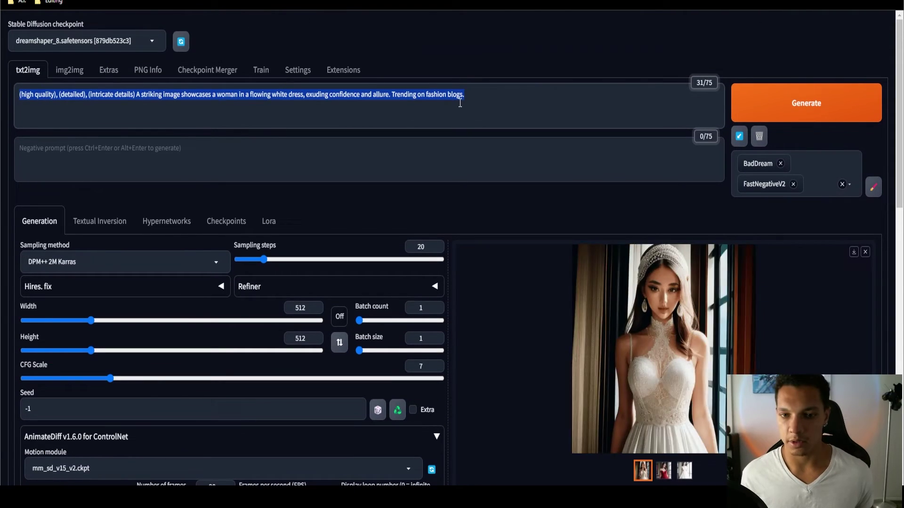
# Step: Paste the beach prompt and disable the white-dress ControlNet Unit 1
pyautogui.write('(detailed), (masterpiece:1.1), (high quality), A stunning photograph captures a woman in a flowing white dress standing on a pristine beach. The gentle breeze rustles her dress as she gazes out at the endless expanse of the turquoise sea. Shot with a Nikon D850 and Nikon AF-S NIKKOR 24-70mm f/2.8E ED VR lens, in the style of Helmut Newton.')
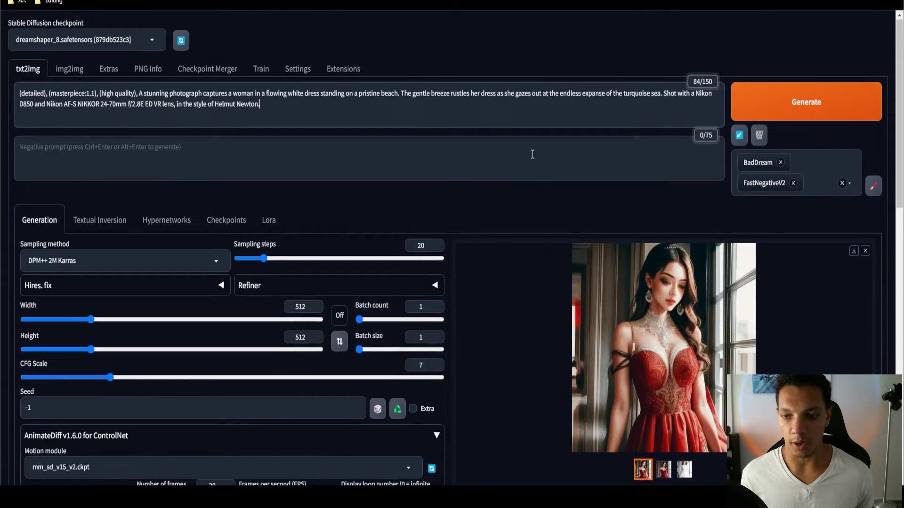
pyautogui.scroll(-4, 531, 157)
pyautogui.scroll(4, 531, 156)
pyautogui.scroll(-11, 43, 343)
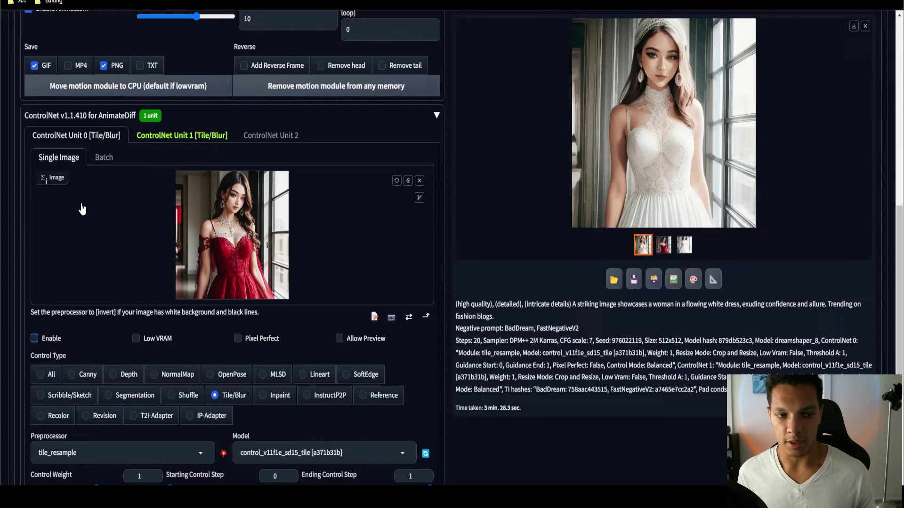
pyautogui.click(173, 140)
pyautogui.click(43, 338)
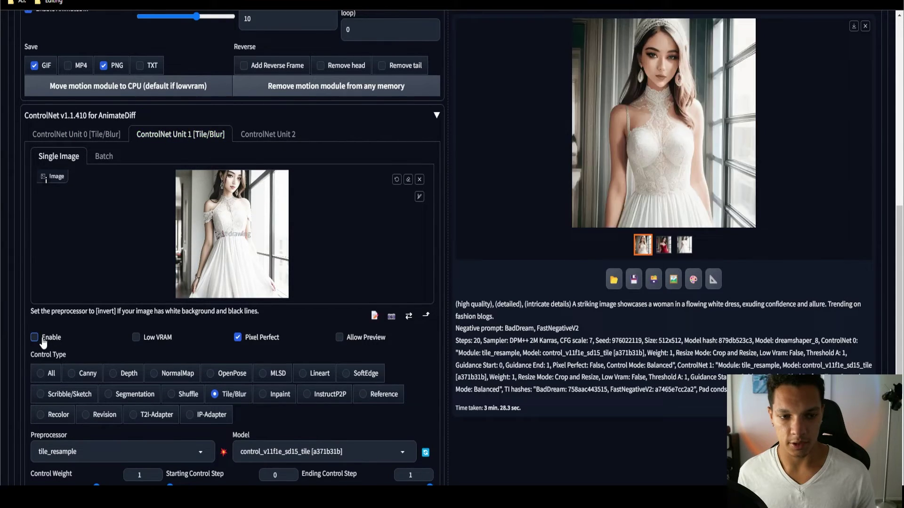
# Step: Switch ControlNet Unit 0 to Reference and turn off AnimateDiff for a still
pyautogui.scroll(2, 42, 343)
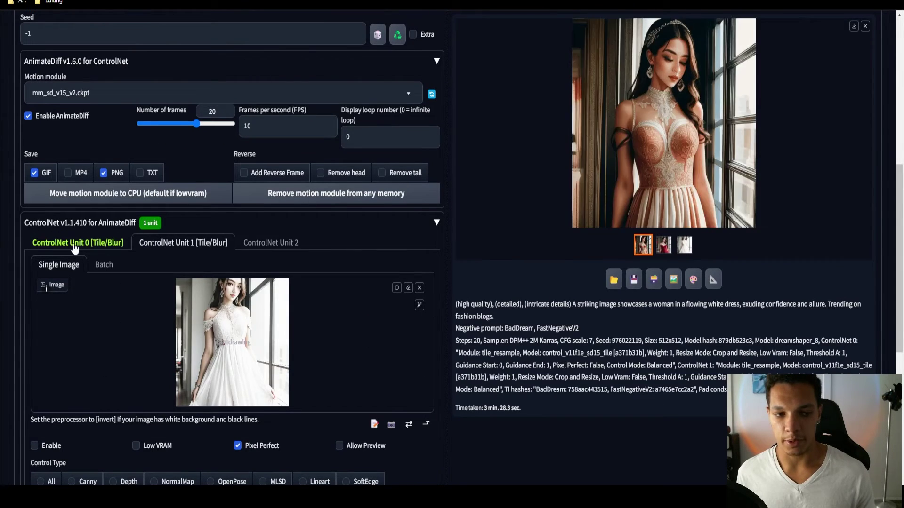
pyautogui.click(74, 243)
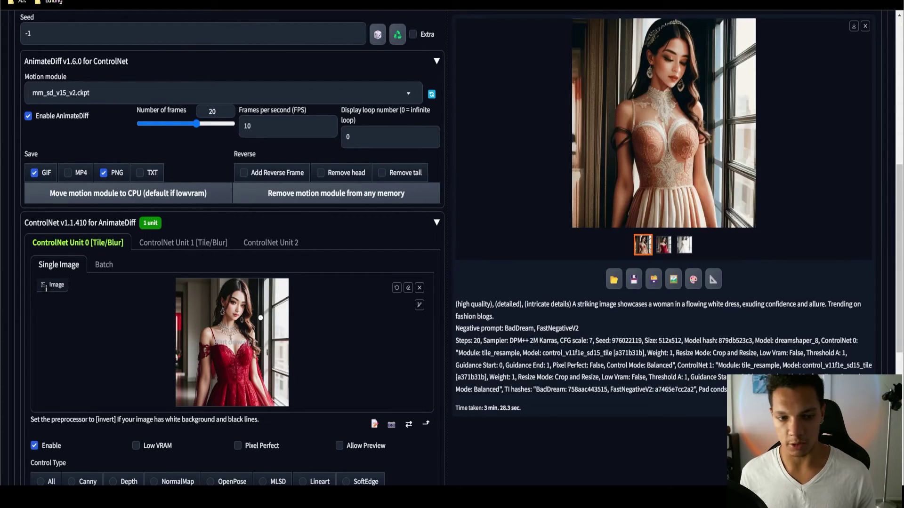
pyautogui.scroll(-3, 140, 426)
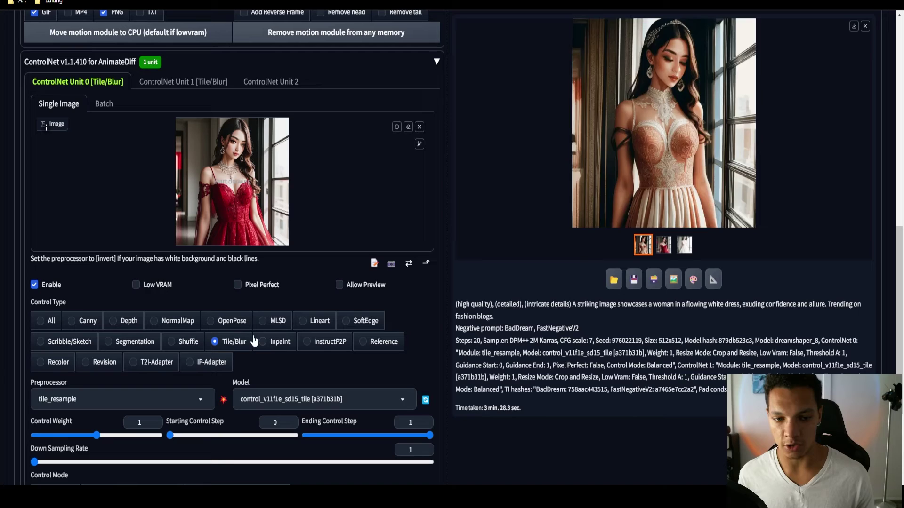
pyautogui.click(365, 349)
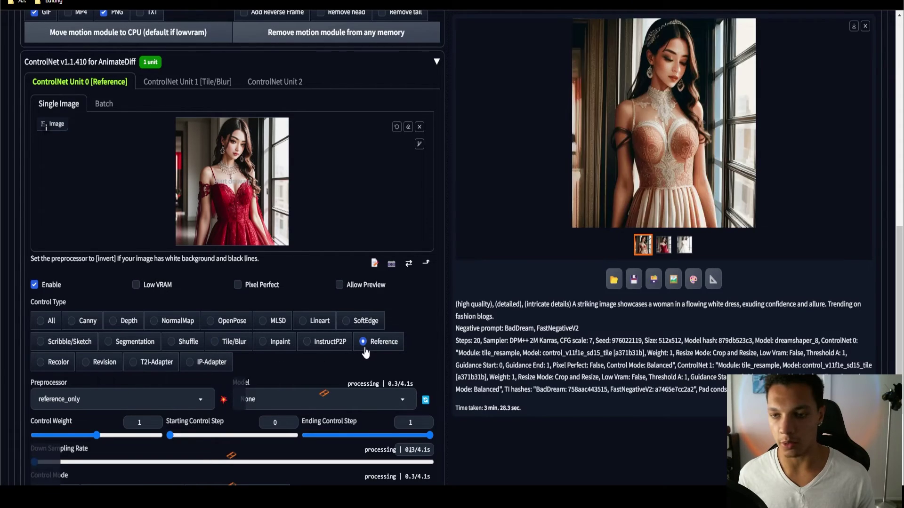
pyautogui.scroll(5, 362, 351)
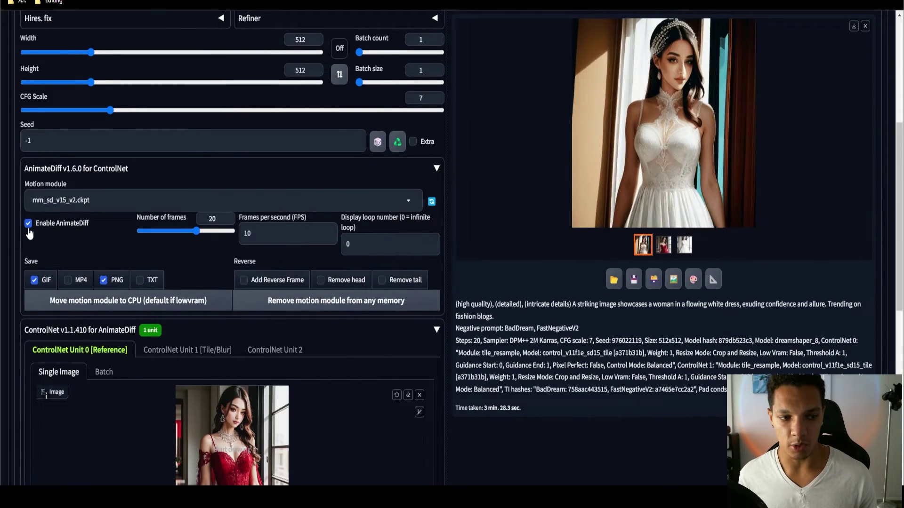
pyautogui.click(28, 224)
pyautogui.scroll(5, 157, 168)
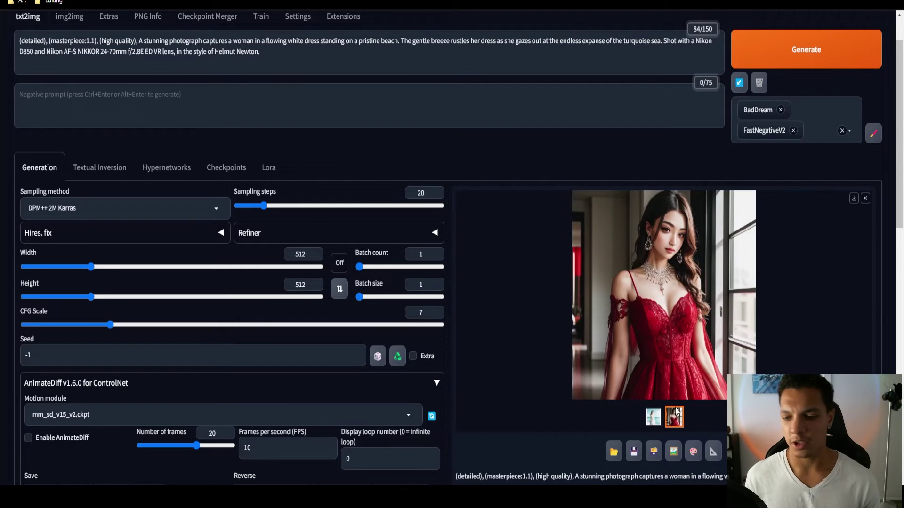
# Step: Load the white-dress beach still into ControlNet Unit 1
pyautogui.click(652, 423)
pyautogui.scroll(-5, 640, 325)
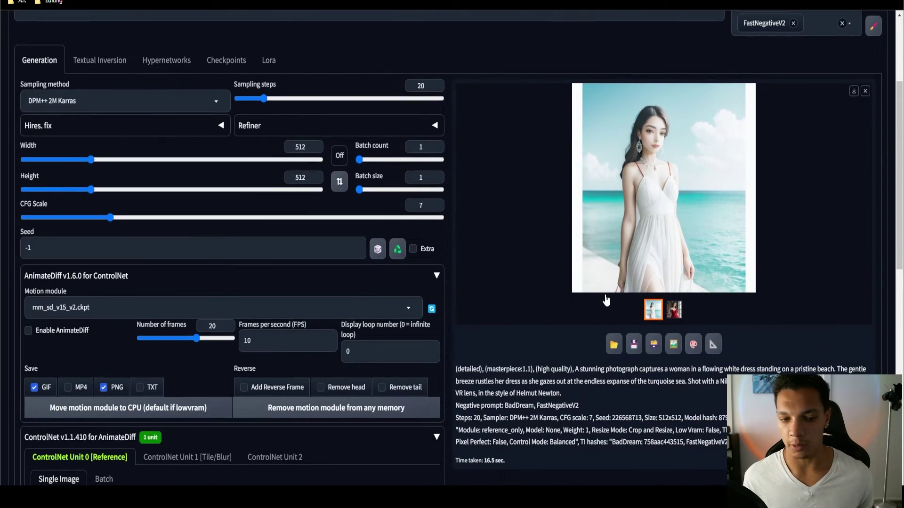
pyautogui.click(170, 295)
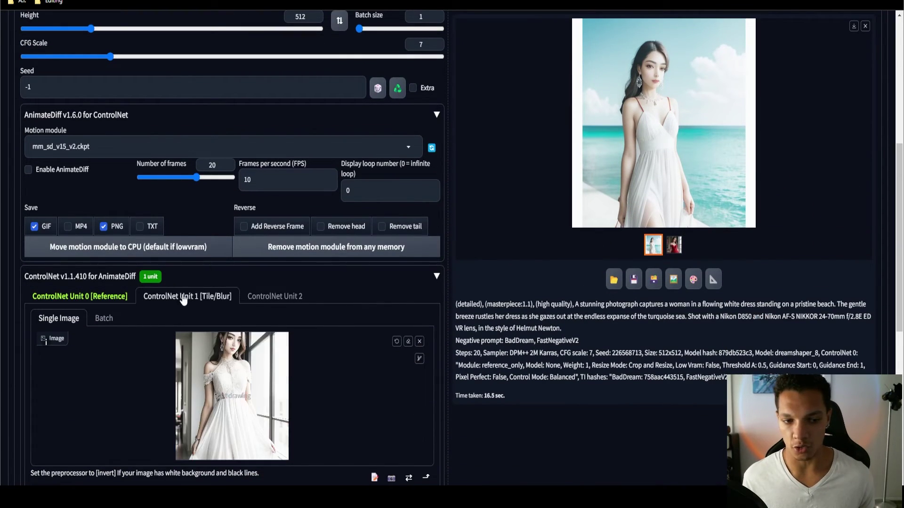
pyautogui.scroll(-3, 83, 143)
# Step: Set ControlNet Unit 0 back to Tile/Blur and re-enable AnimateDiff
pyautogui.click(83, 136)
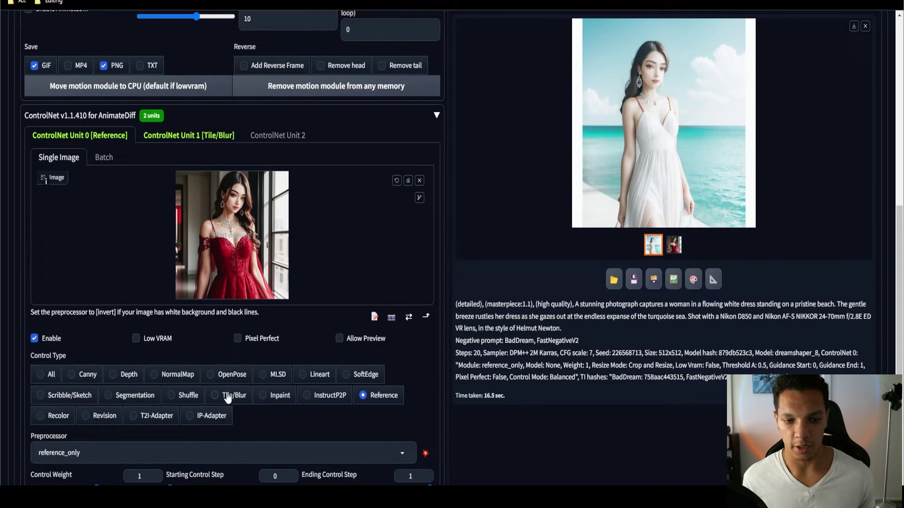
pyautogui.click(227, 396)
pyautogui.scroll(-1, 172, 368)
pyautogui.scroll(5, 32, 235)
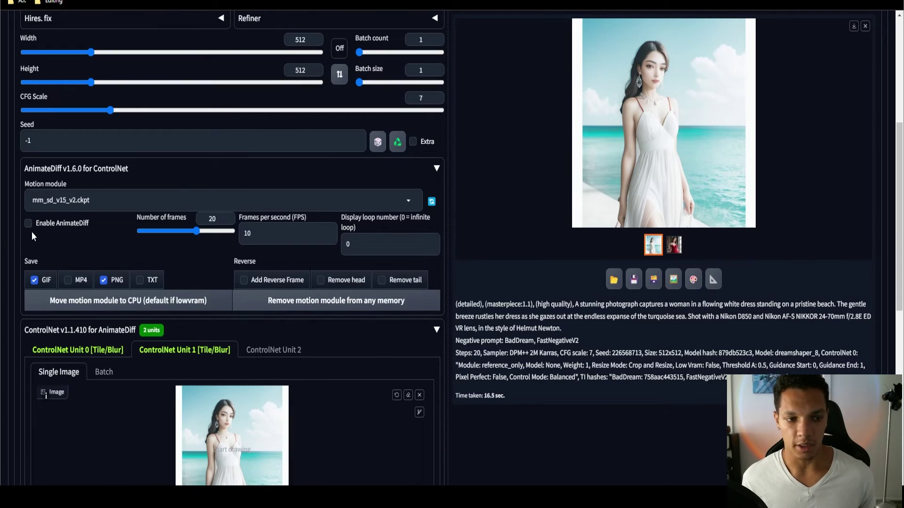
pyautogui.click(28, 223)
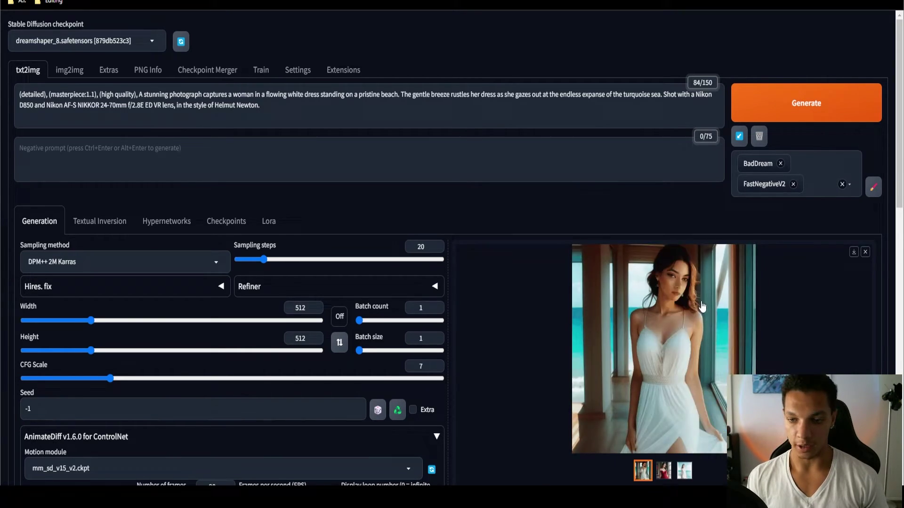
# Step: View the beach-house animation full-size and bring up its Save image as option
pyautogui.click(588, 260)
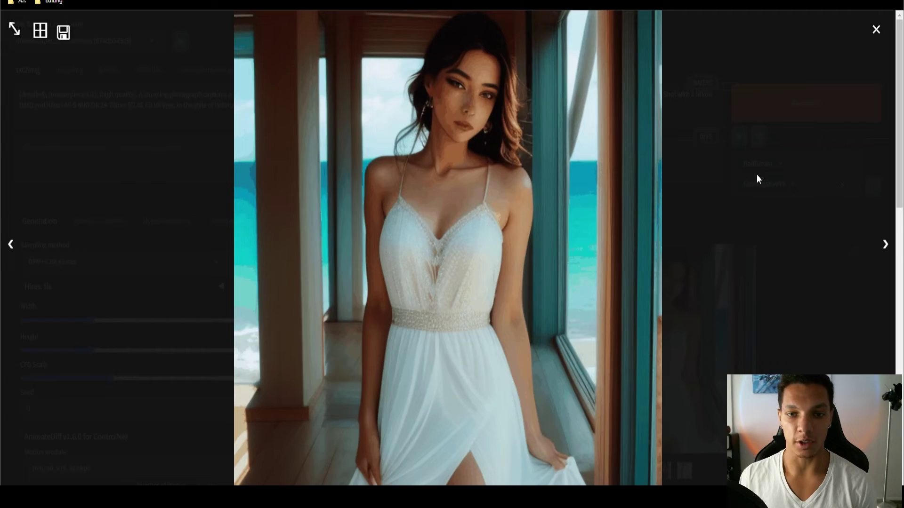
pyautogui.rightClick(549, 211)
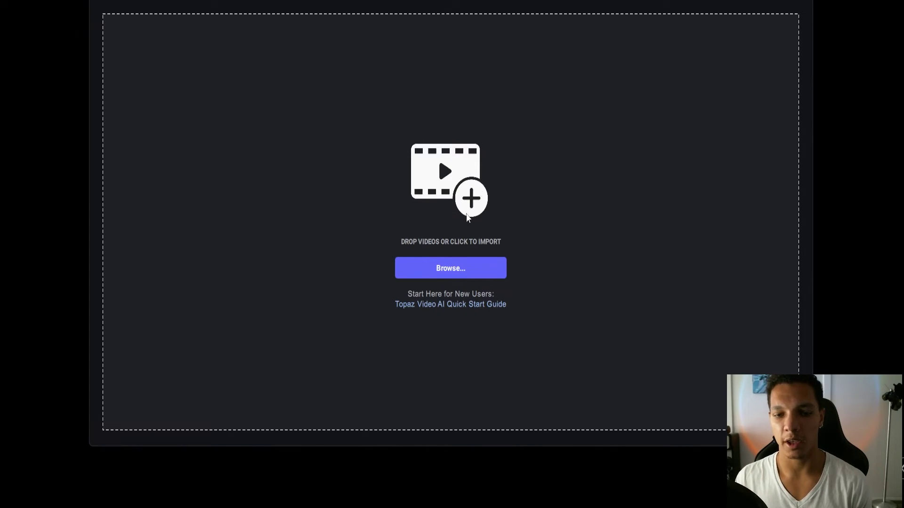
# Step: Import the red-to-white dress GIF (512x512, 10 FPS) into Topaz and play it back
pyautogui.moveTo(468, 267); pyautogui.dragTo(456, 209)
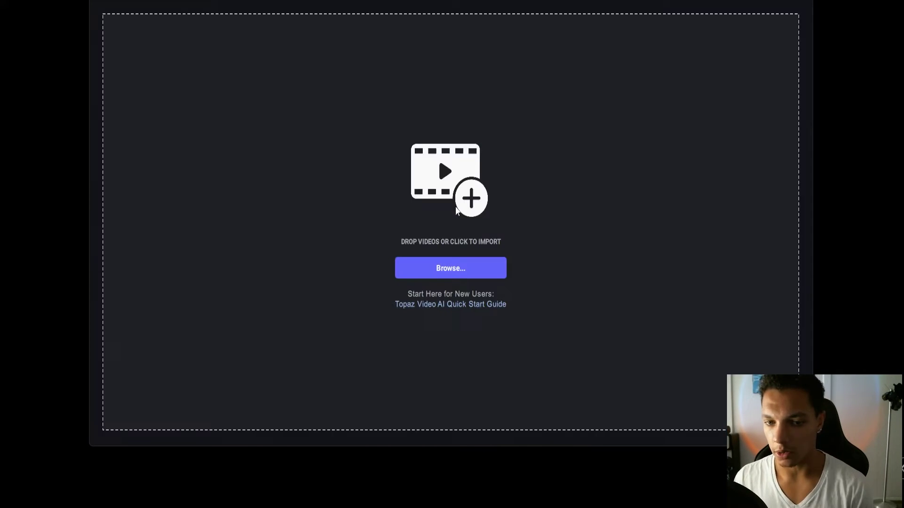
pyautogui.click(375, 297)
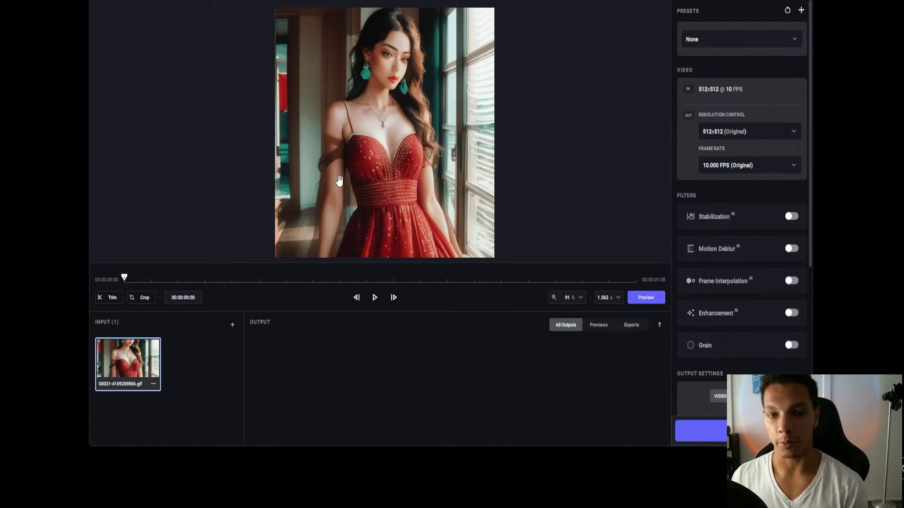
# Step: Set the output to 2x Upscale (1024x1024) at 60 FPS and review the stabilization filter
pyautogui.moveTo(124, 279)
pyautogui.mouseDown()
pyautogui.moveTo(343, 261)
pyautogui.moveTo(145, 238)
pyautogui.moveTo(206, 256)
pyautogui.moveTo(628, 246)
pyautogui.moveTo(177, 243)
pyautogui.moveTo(272, 279)
pyautogui.moveTo(621, 246)
pyautogui.moveTo(125, 280)
pyautogui.mouseUp()
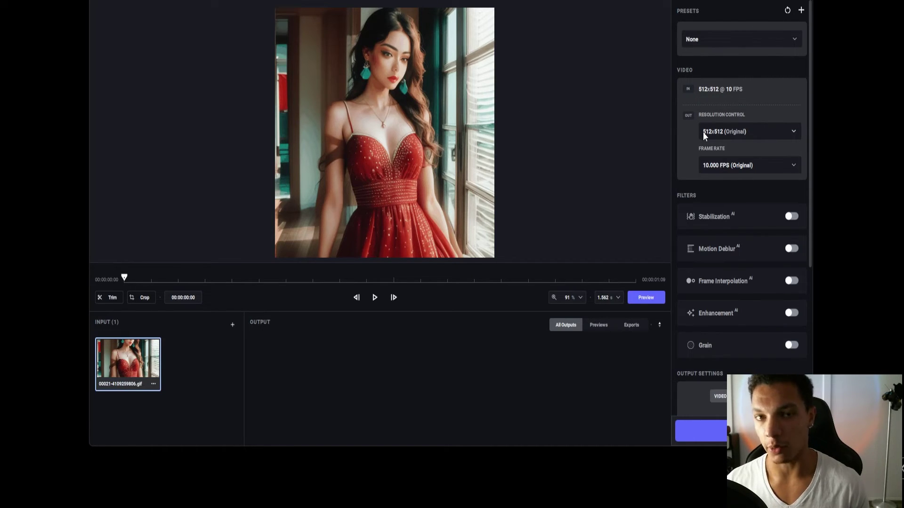
pyautogui.click(733, 137)
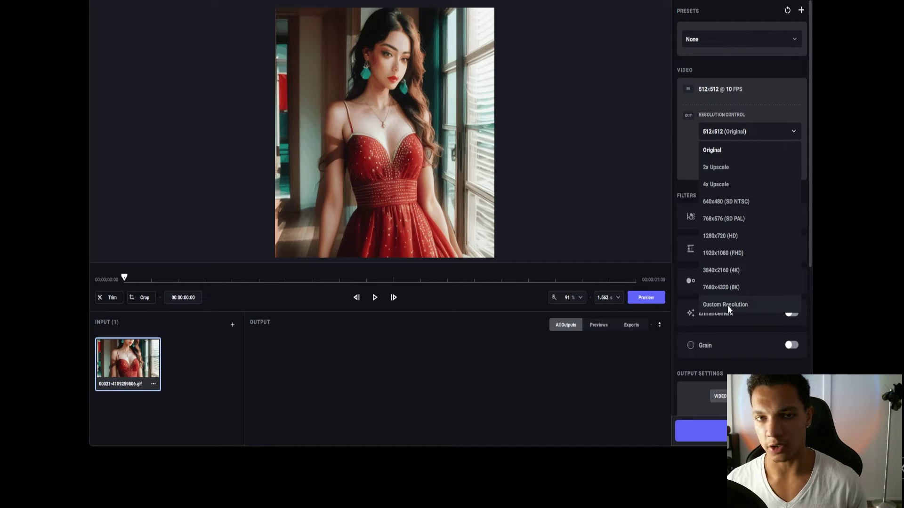
pyautogui.click(705, 167)
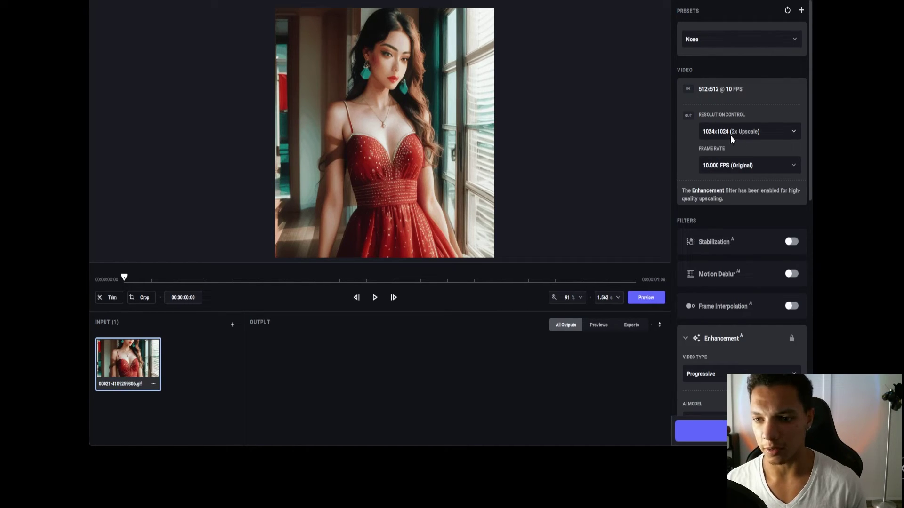
pyautogui.click(739, 167)
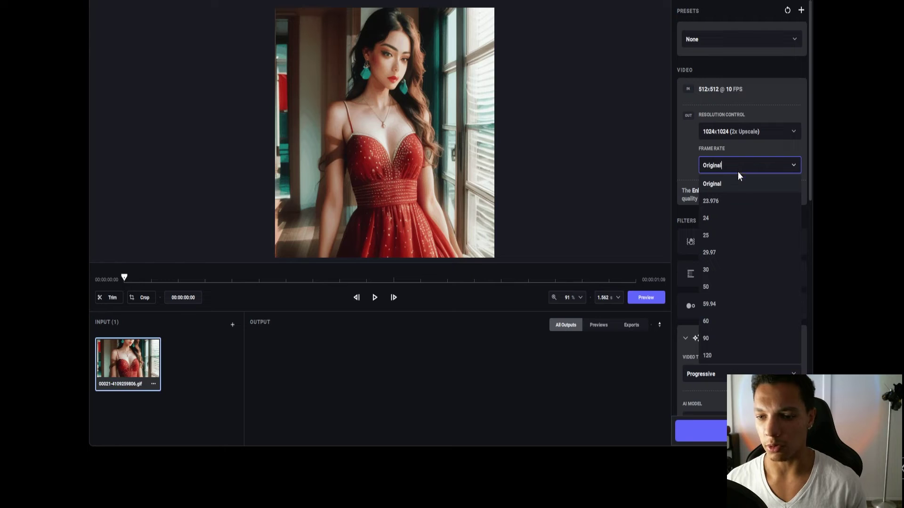
pyautogui.click(721, 325)
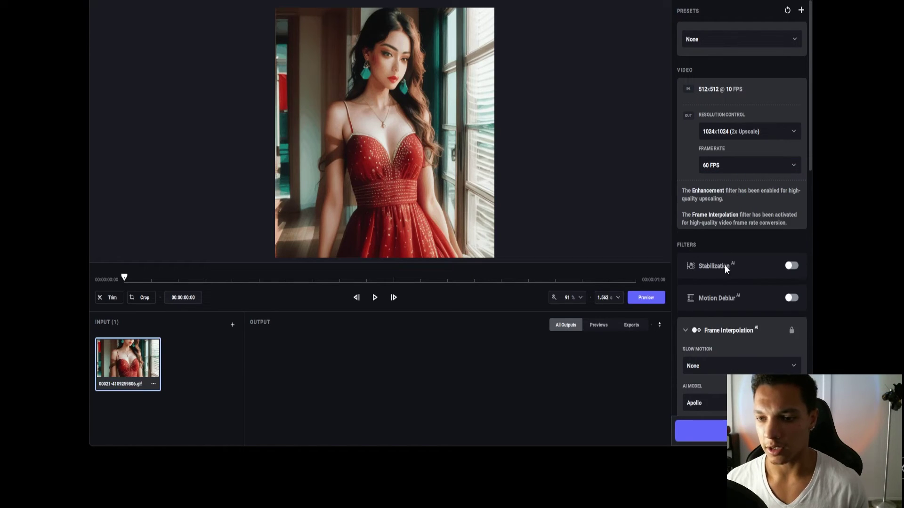
pyautogui.scroll(-3, 722, 192)
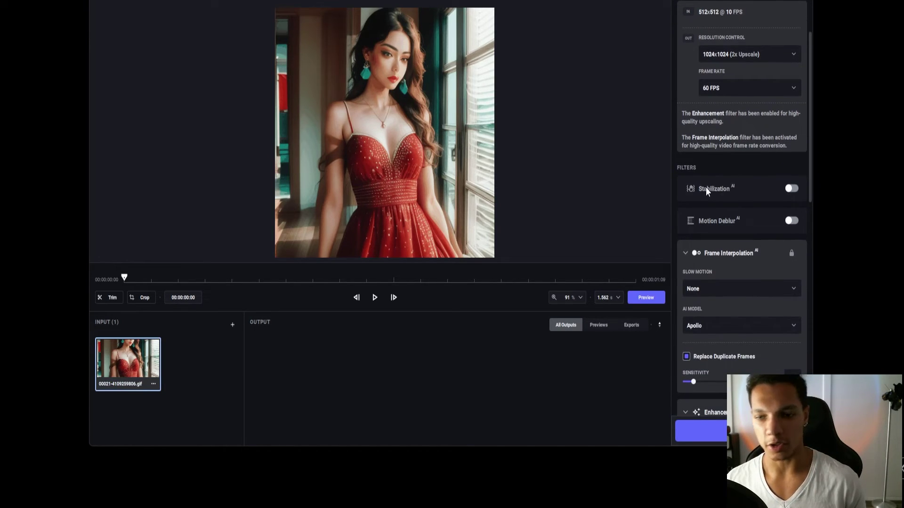
pyautogui.scroll(-3, 707, 190)
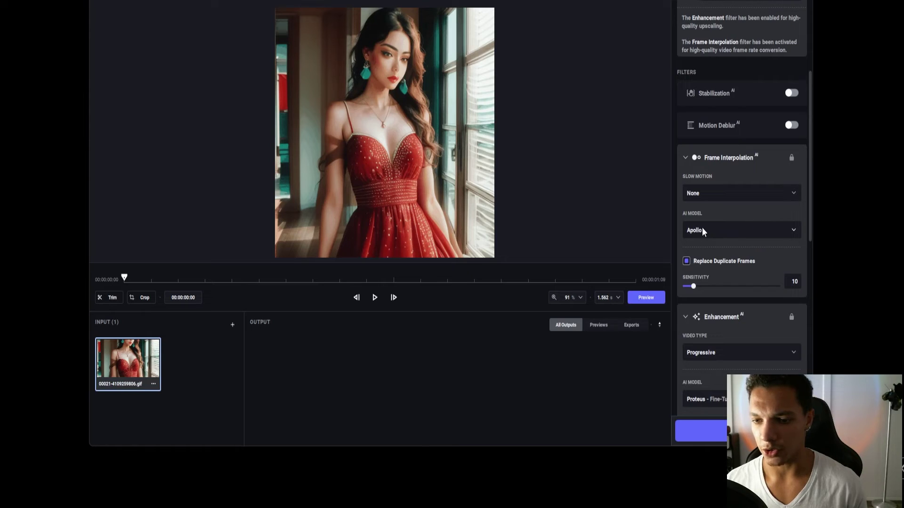
pyautogui.scroll(-4, 704, 231)
pyautogui.scroll(1, 697, 89)
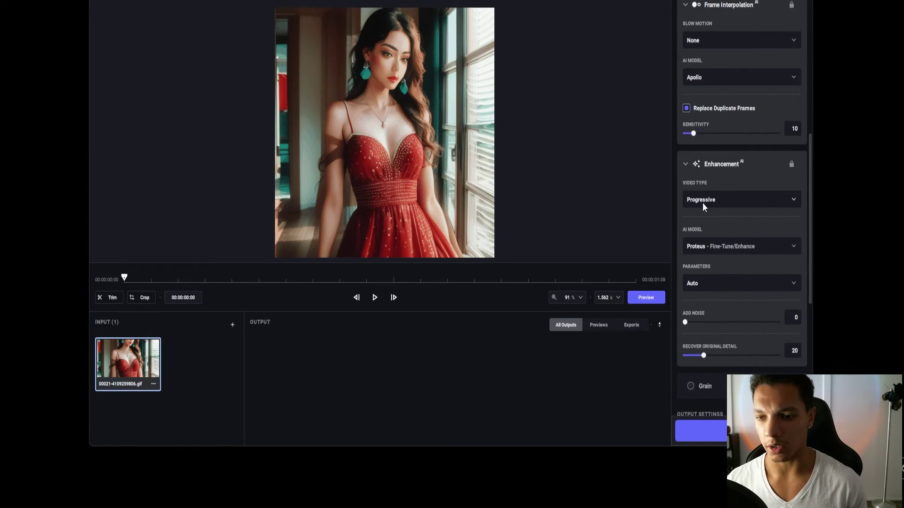
pyautogui.scroll(-1, 702, 204)
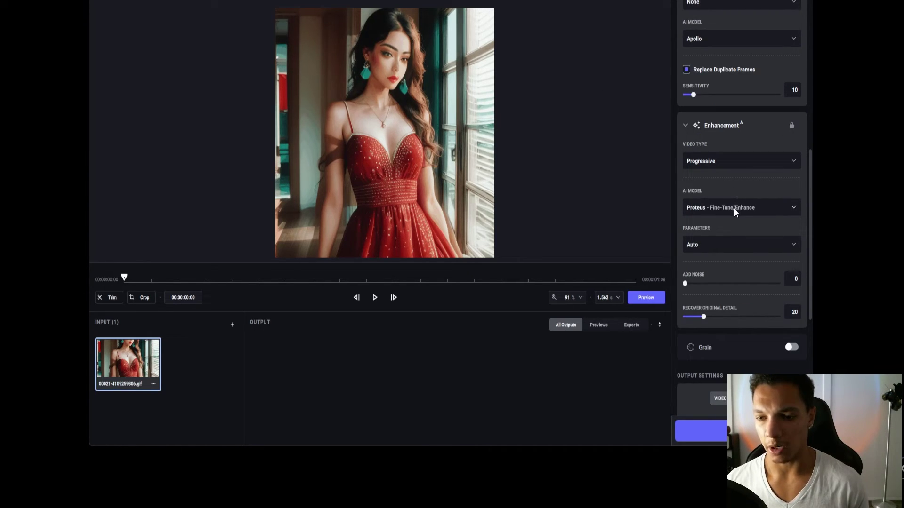
pyautogui.scroll(10, 743, 219)
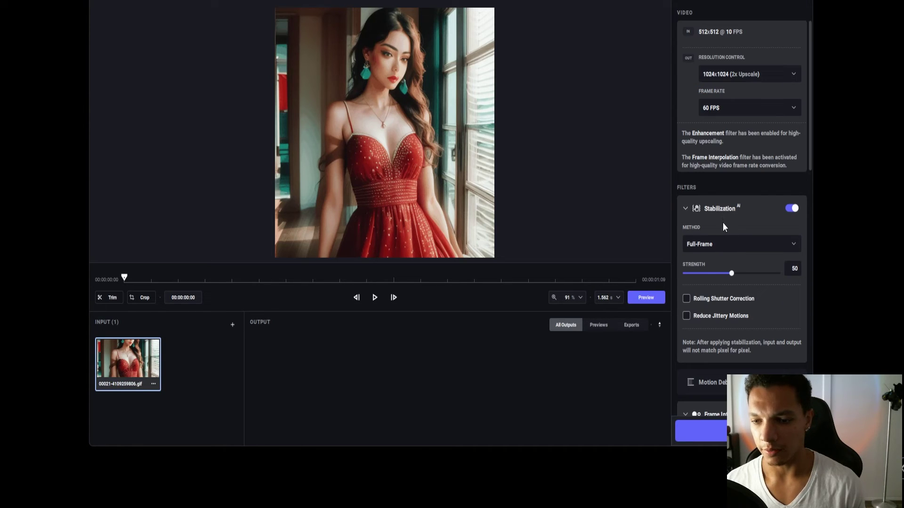
# Step: Enable Reduce Jittery Motions, check the H264 MP4 output settings, and start the export
pyautogui.click(687, 316)
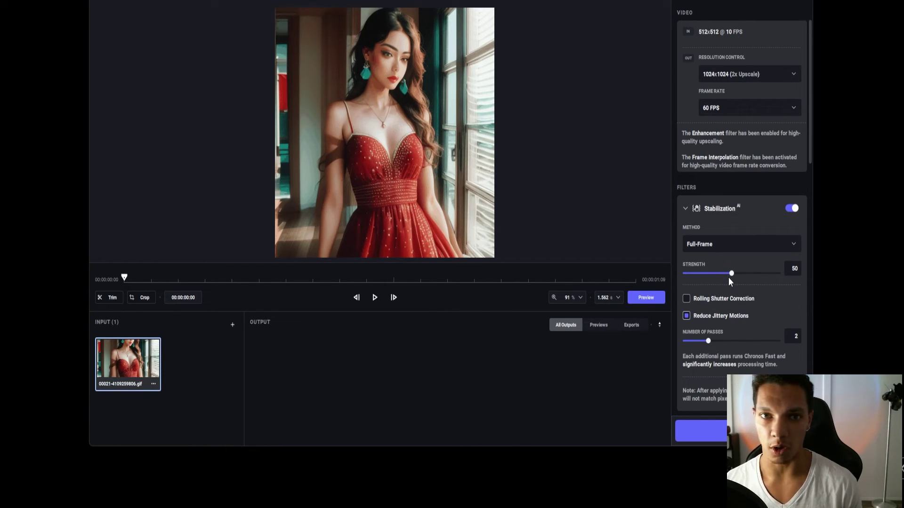
pyautogui.scroll(-7, 728, 278)
pyautogui.scroll(-5, 727, 137)
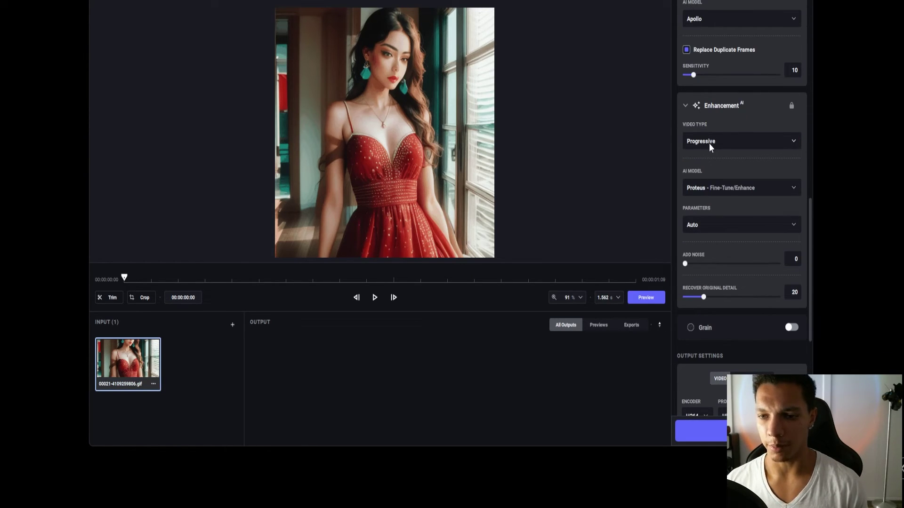
pyautogui.scroll(-5, 715, 171)
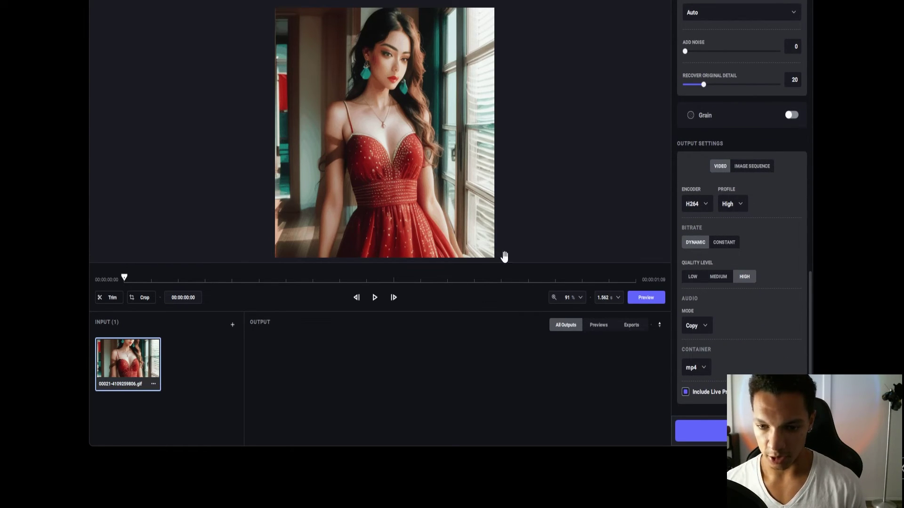
pyautogui.click(700, 431)
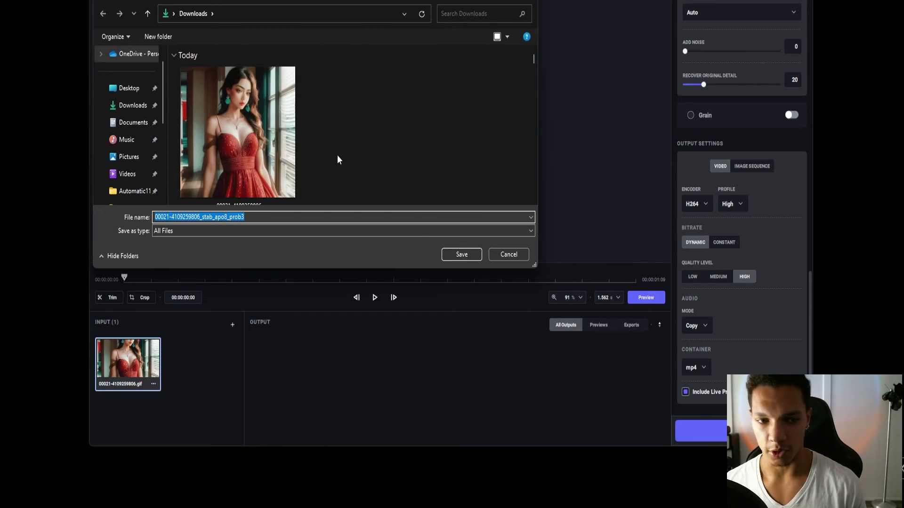